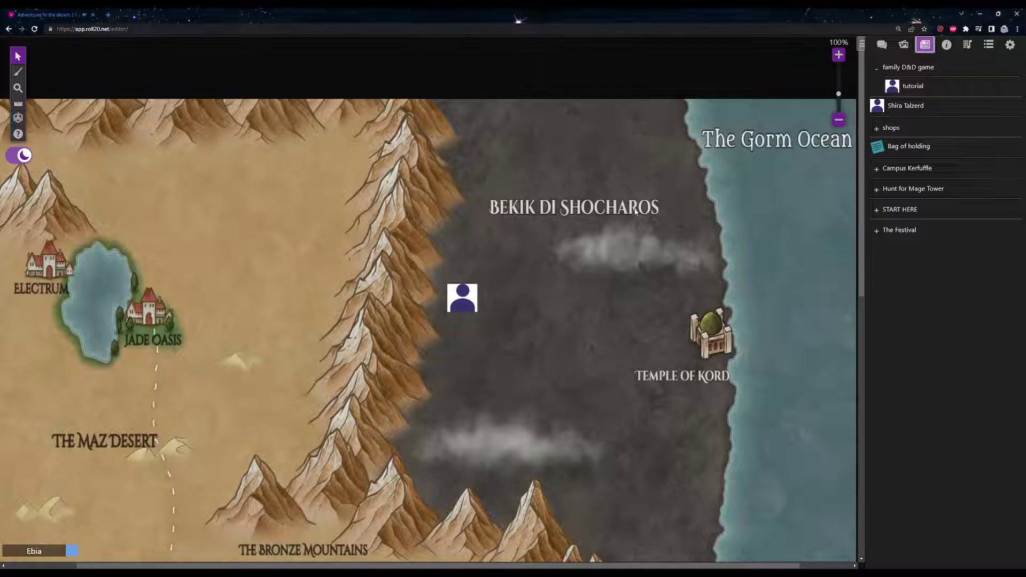
# Step: Open the tutorial character's sheet from the family D&D game folder and start creating the character with the Charactermancer
pyautogui.scroll(-6, 639, 234)
pyautogui.scroll(6, 594, 182)
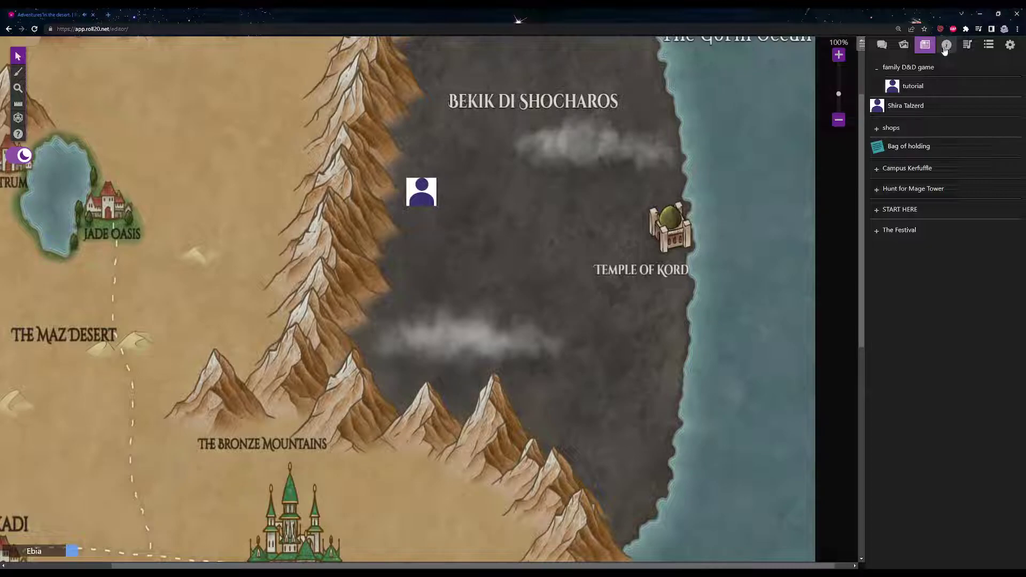
pyautogui.click(926, 48)
pyautogui.click(921, 88)
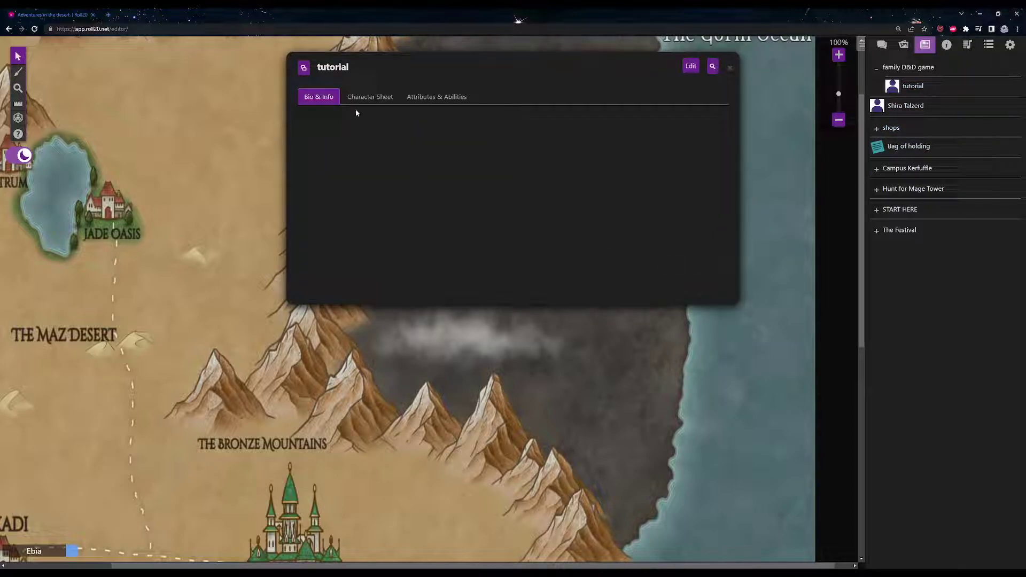
pyautogui.click(363, 107)
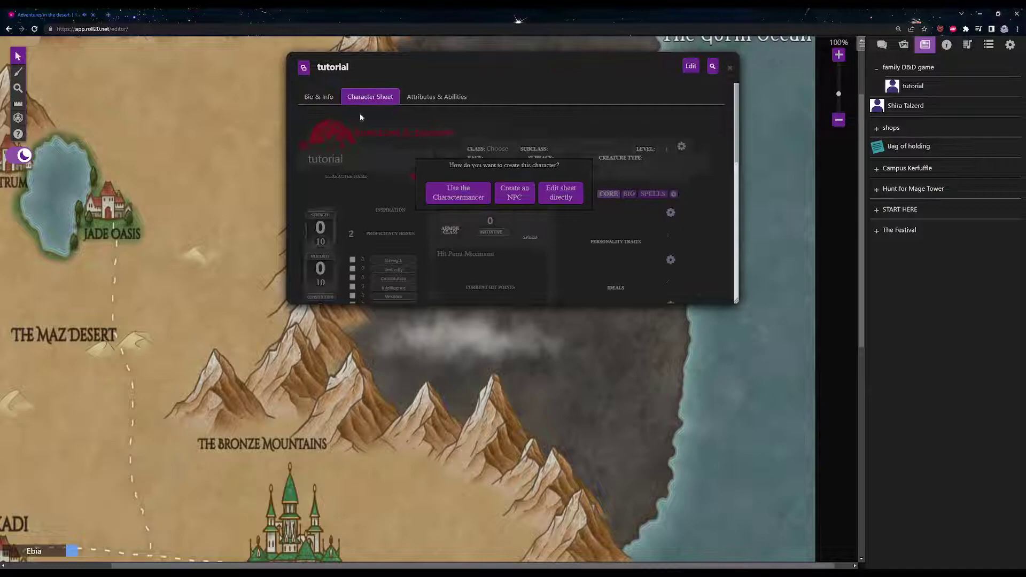
pyautogui.click(476, 201)
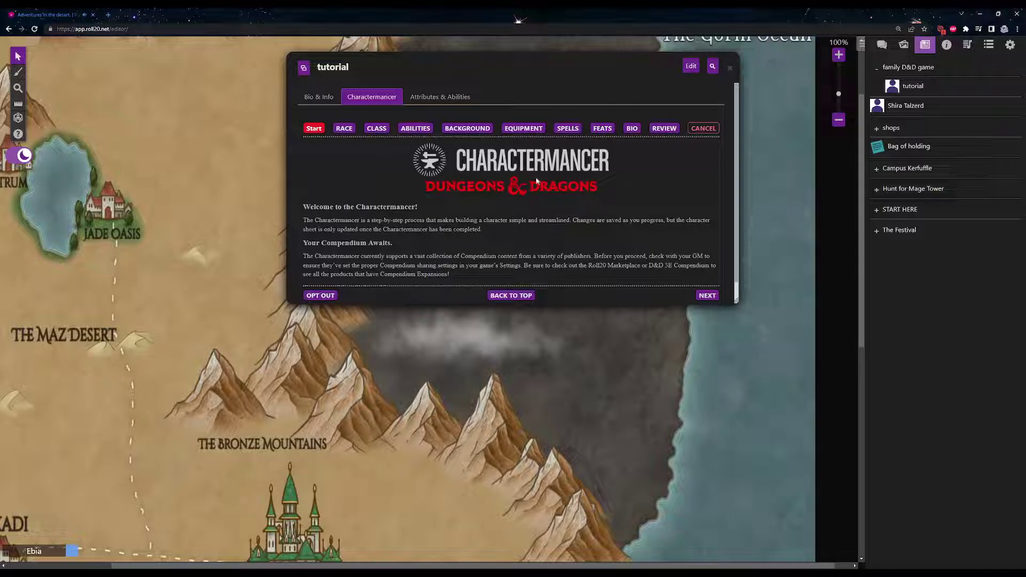
# Step: Show the text chat, hide the sidebar and bring it back
pyautogui.click(879, 46)
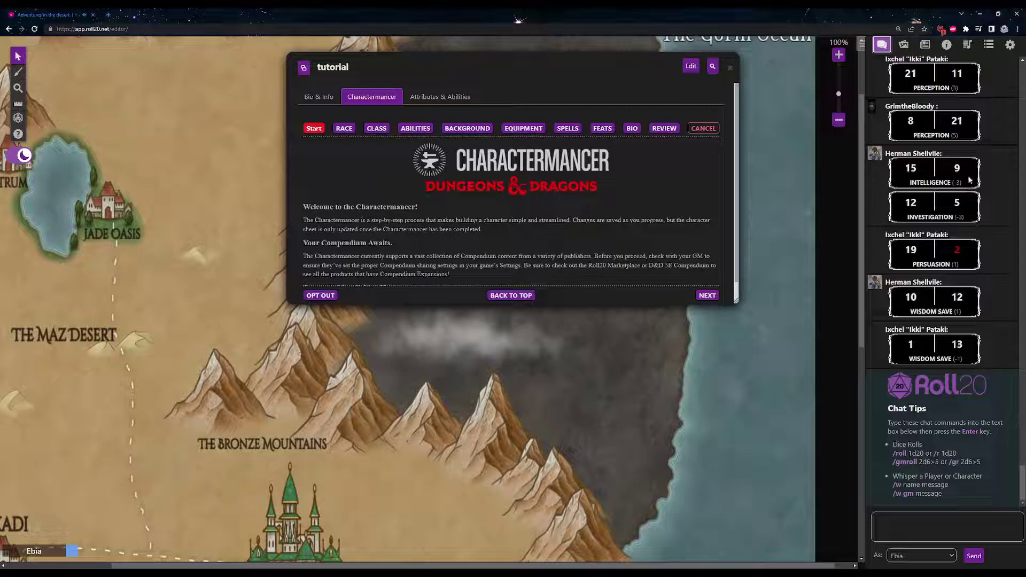
pyautogui.click(946, 520)
pyautogui.click(857, 44)
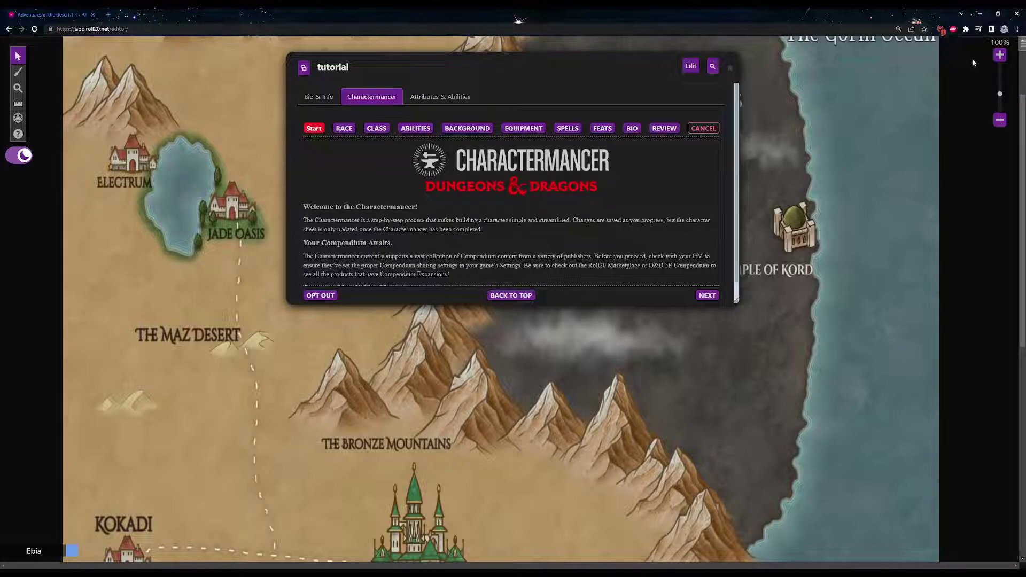
pyautogui.click(1017, 45)
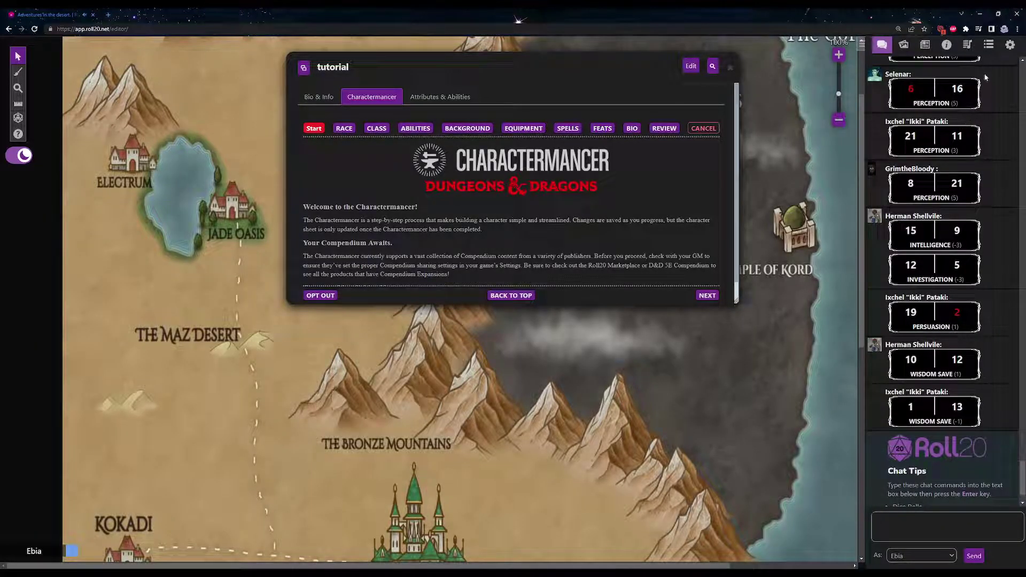
# Step: Examine the Miscellaneous, Text Chat Options and Audio & Video sections of the settings
pyautogui.click(1010, 45)
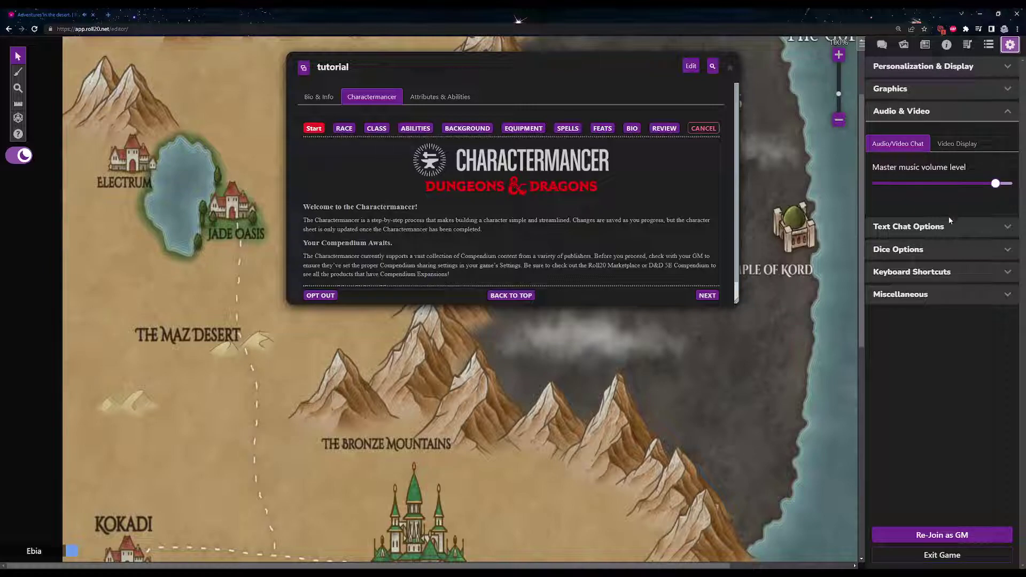
pyautogui.click(967, 291)
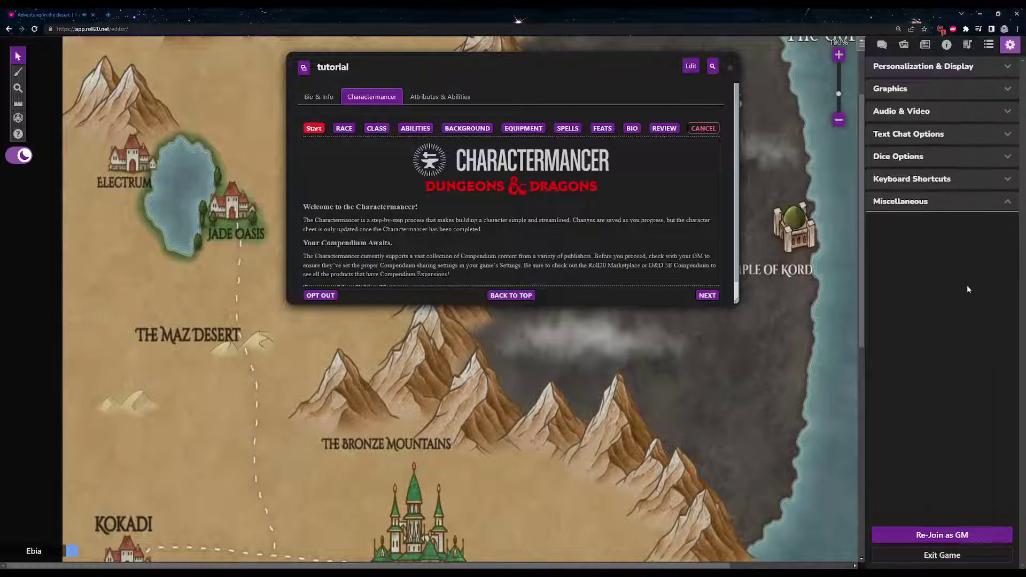
pyautogui.click(988, 205)
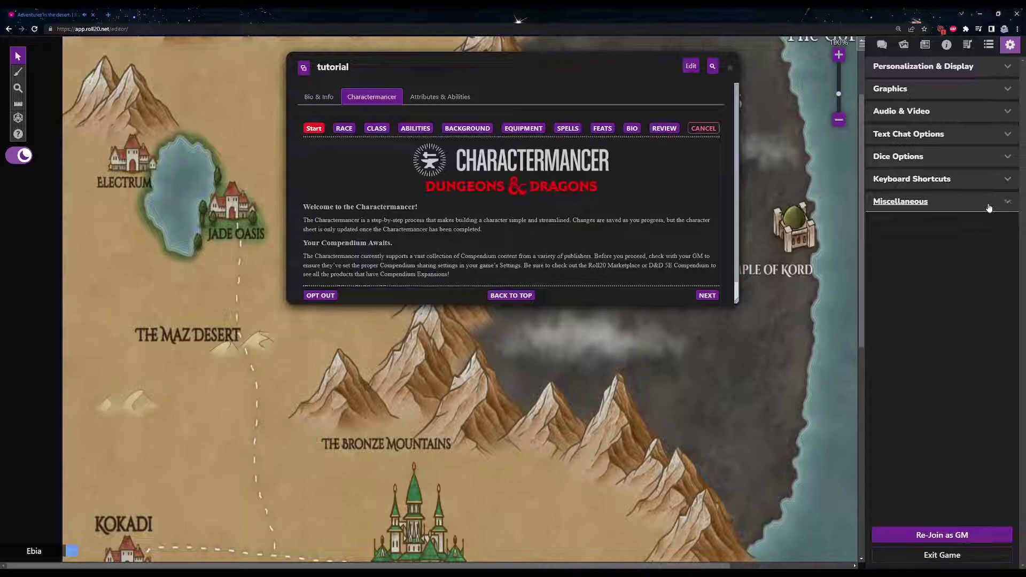
pyautogui.click(955, 137)
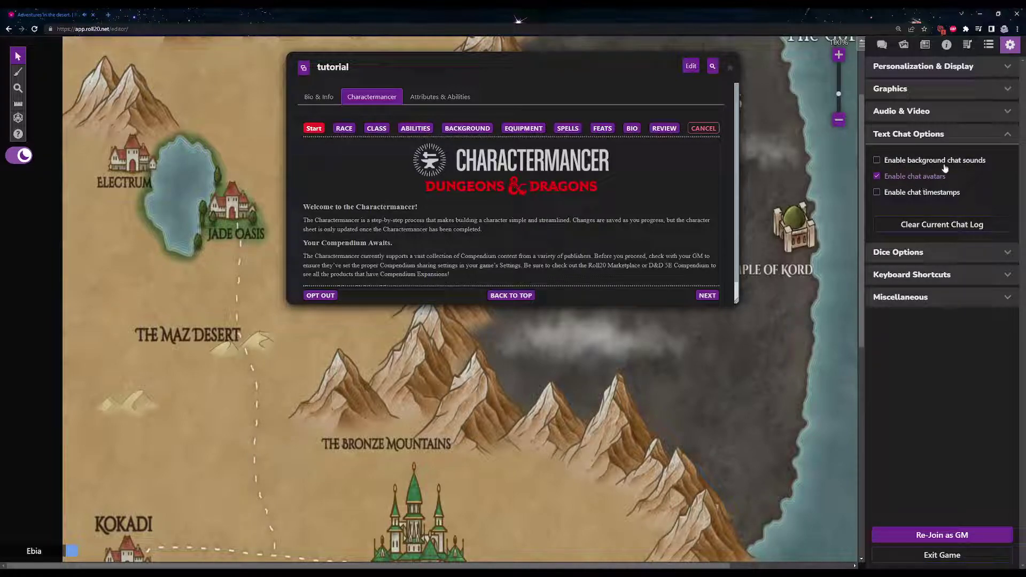
pyautogui.click(967, 135)
pyautogui.click(966, 122)
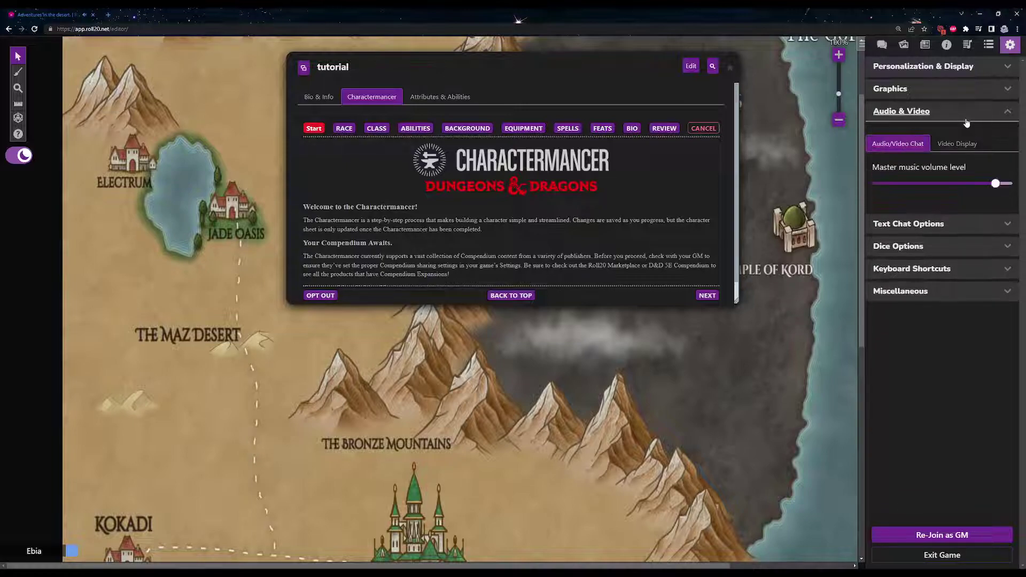
# Step: Try the Small, Regular and Large player video/avatar sizes, and return the size to Names only
pyautogui.click(957, 144)
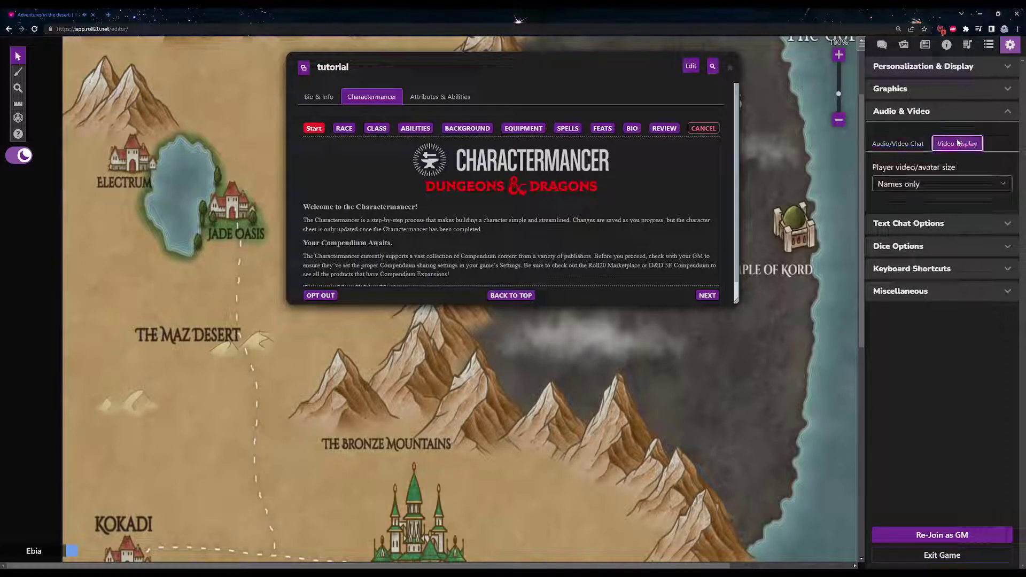
pyautogui.click(955, 184)
pyautogui.click(955, 184)
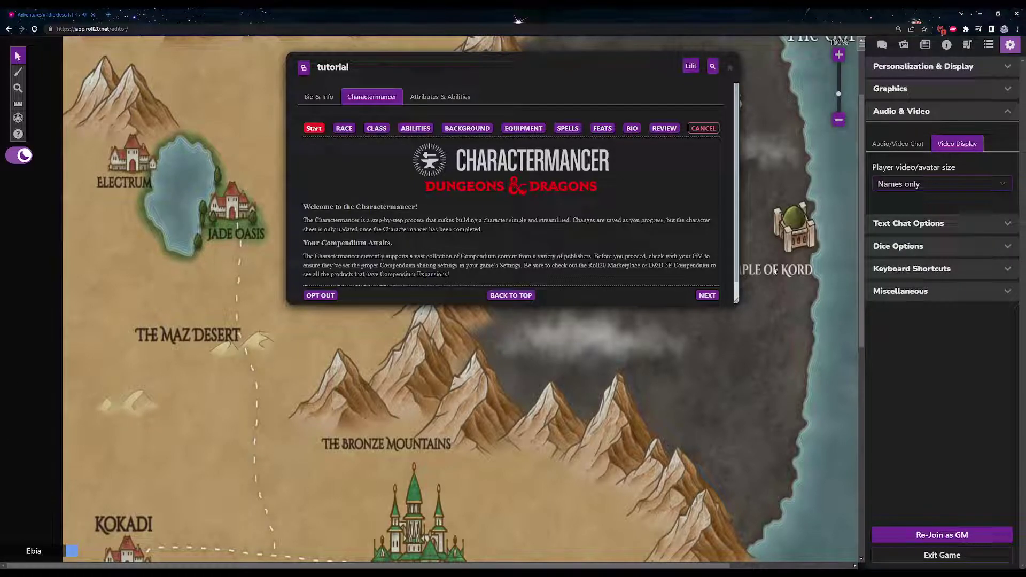
pyautogui.click(957, 186)
pyautogui.click(922, 253)
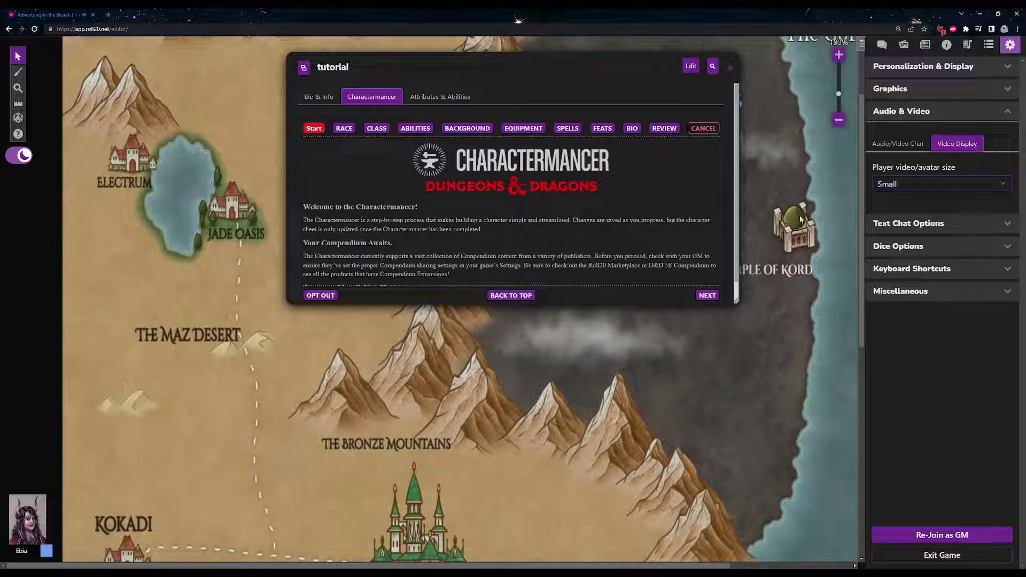
pyautogui.click(915, 187)
pyautogui.click(914, 227)
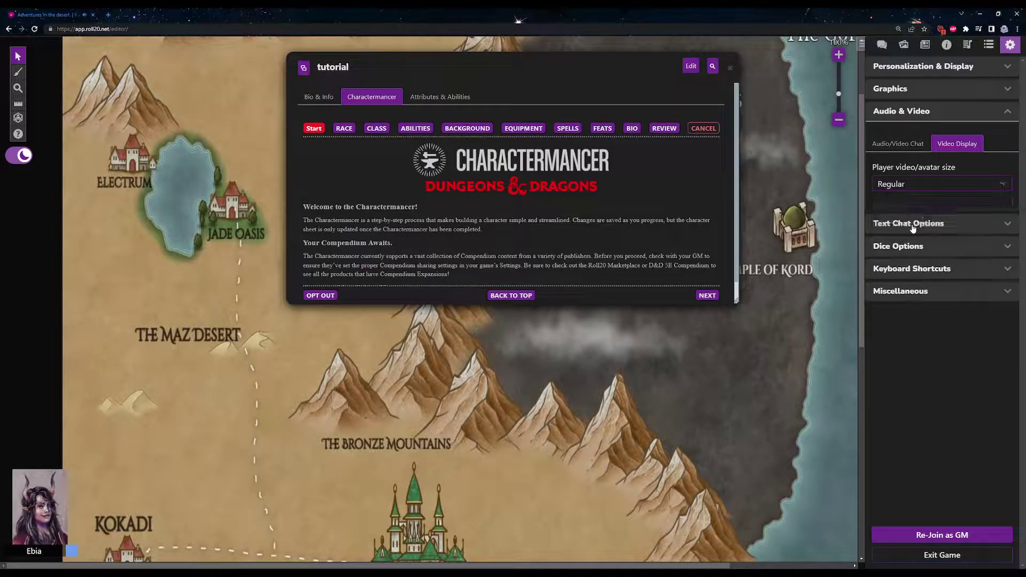
pyautogui.click(934, 186)
pyautogui.click(926, 207)
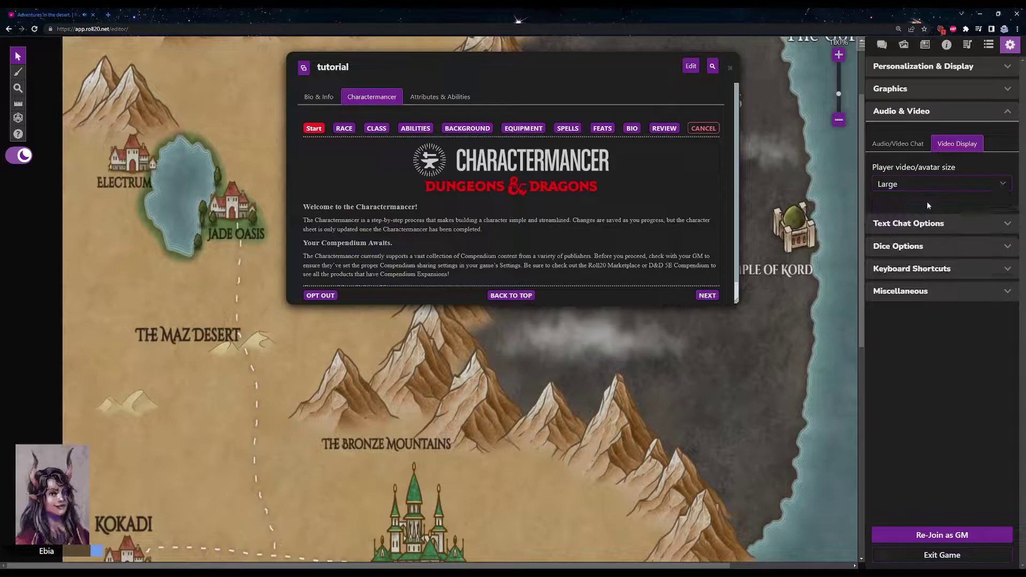
pyautogui.click(954, 186)
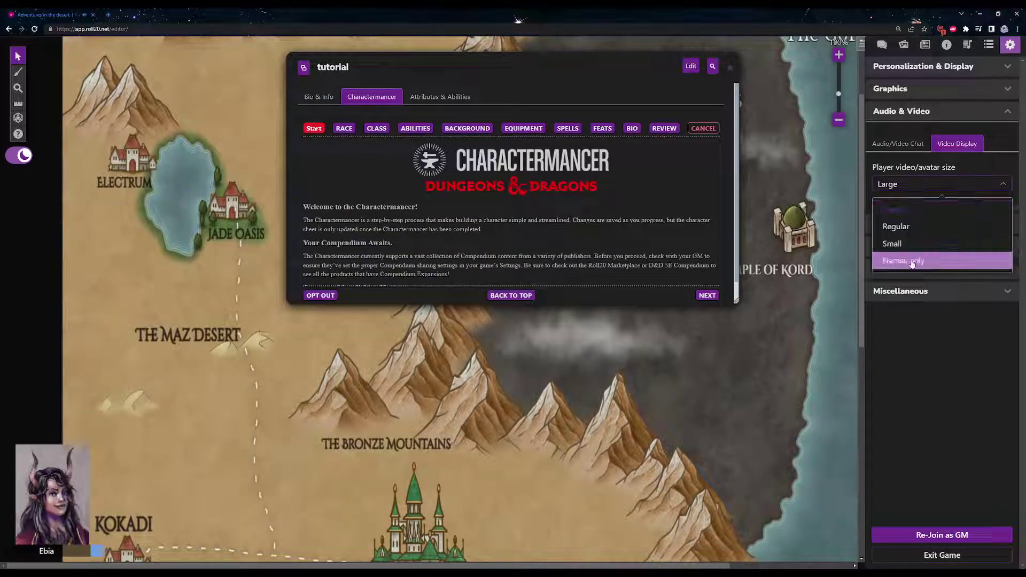
pyautogui.click(915, 261)
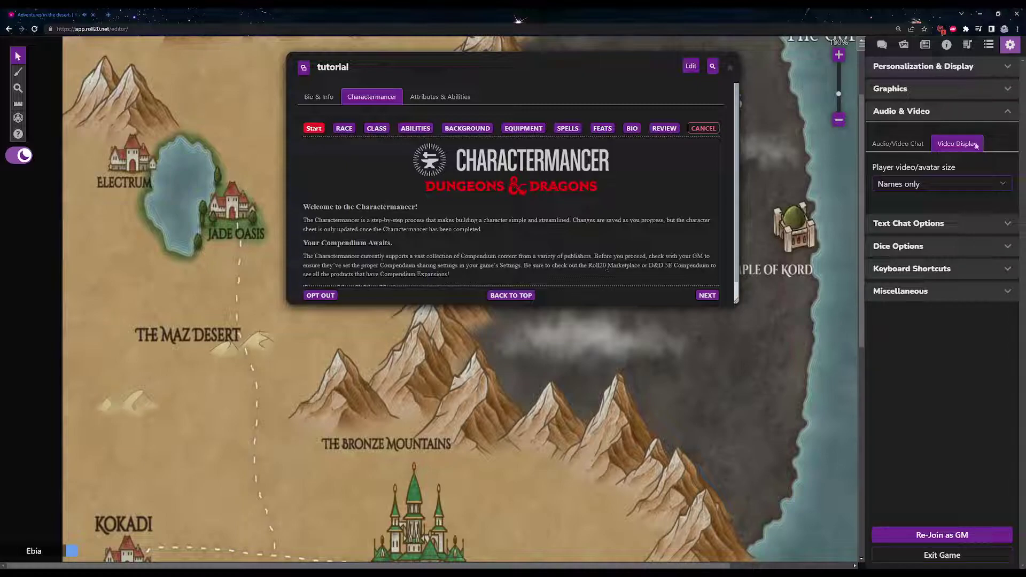
# Step: Examine the Audio/Video Chat and Personalization & Display settings, and return to the text chat
pyautogui.click(897, 143)
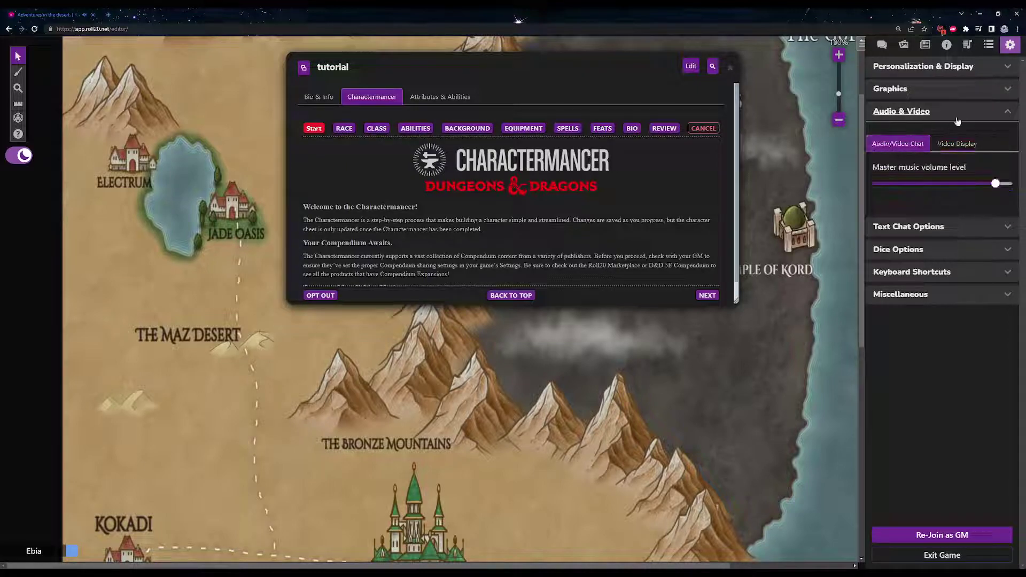
pyautogui.click(983, 114)
pyautogui.click(997, 76)
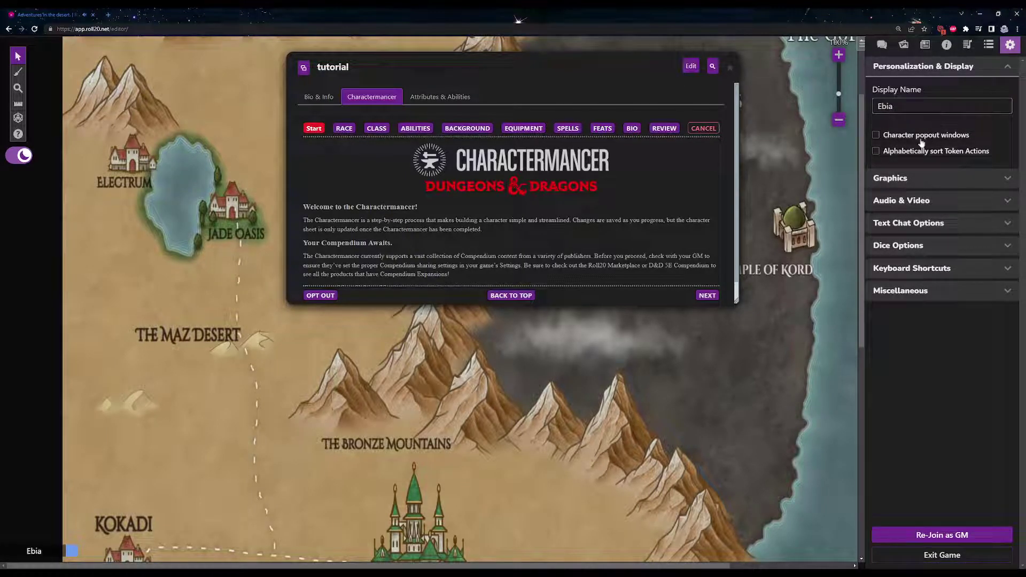
pyautogui.click(992, 71)
pyautogui.click(883, 45)
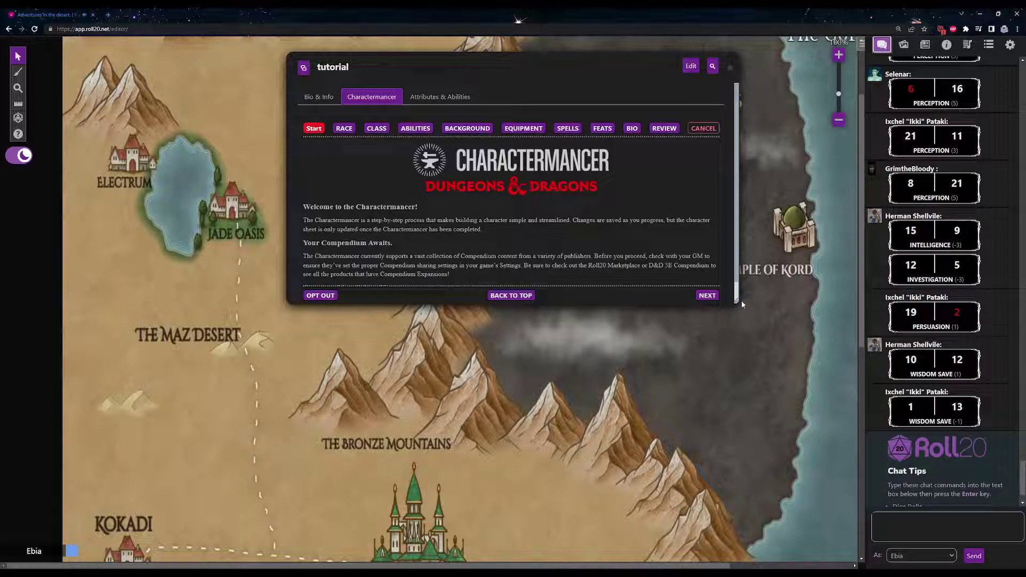
# Step: Enlarge the character window and choose Tiefling (PHB) as the character's race in the Charactermancer
pyautogui.moveTo(740, 302); pyautogui.dragTo(781, 387)
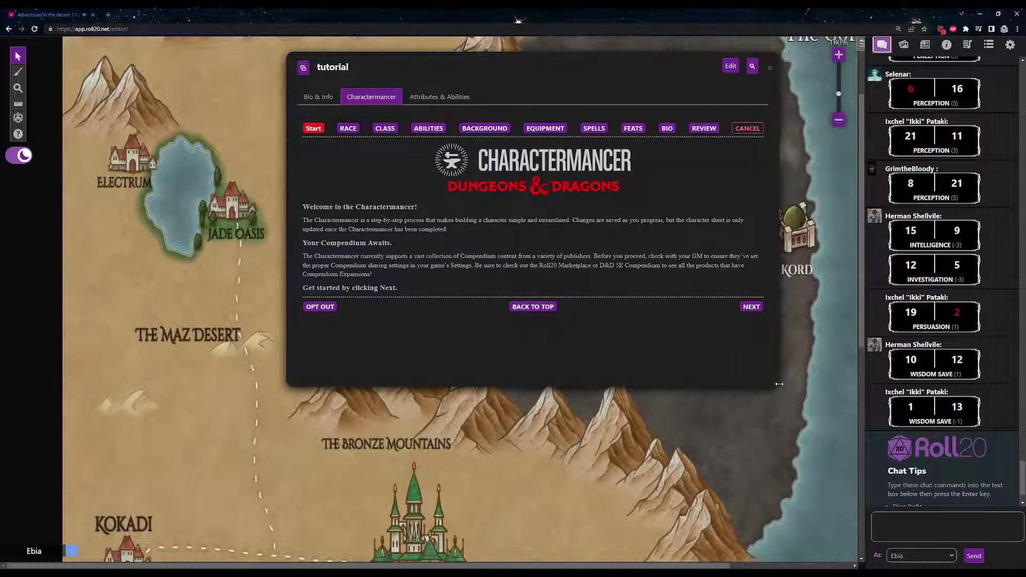
pyautogui.click(348, 128)
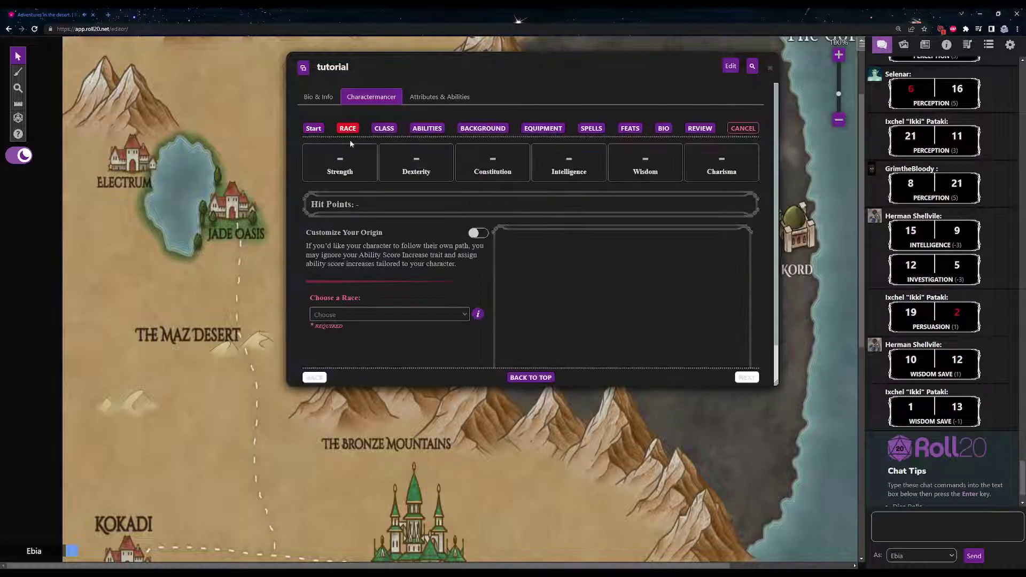
pyautogui.scroll(-1, 360, 245)
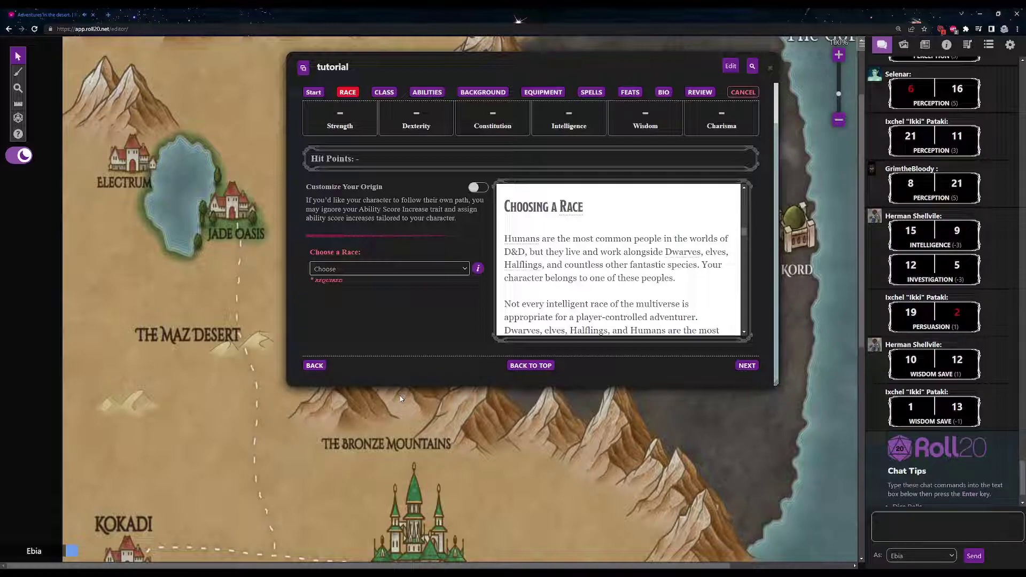
pyautogui.click(409, 360)
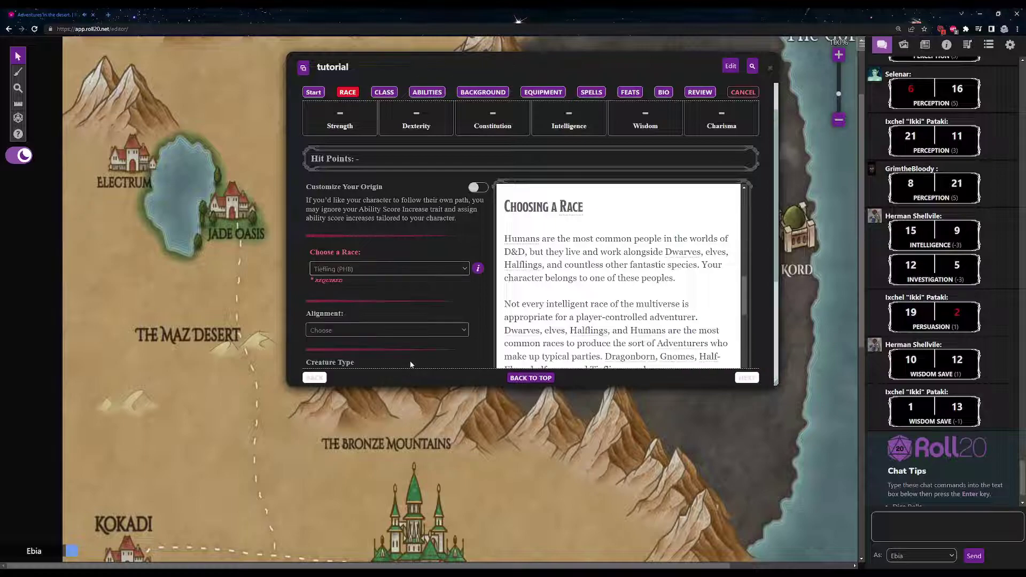
# Step: Review the Tiefling racial traits and choose Tiefling - Dispater (MTOF) as the subrace
pyautogui.scroll(-2, 406, 294)
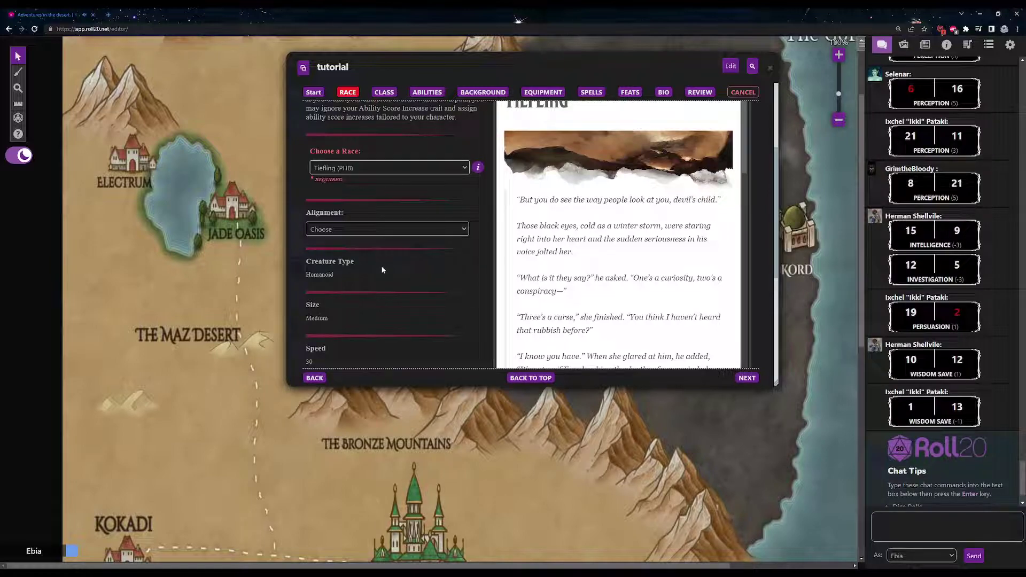
pyautogui.scroll(-2, 336, 280)
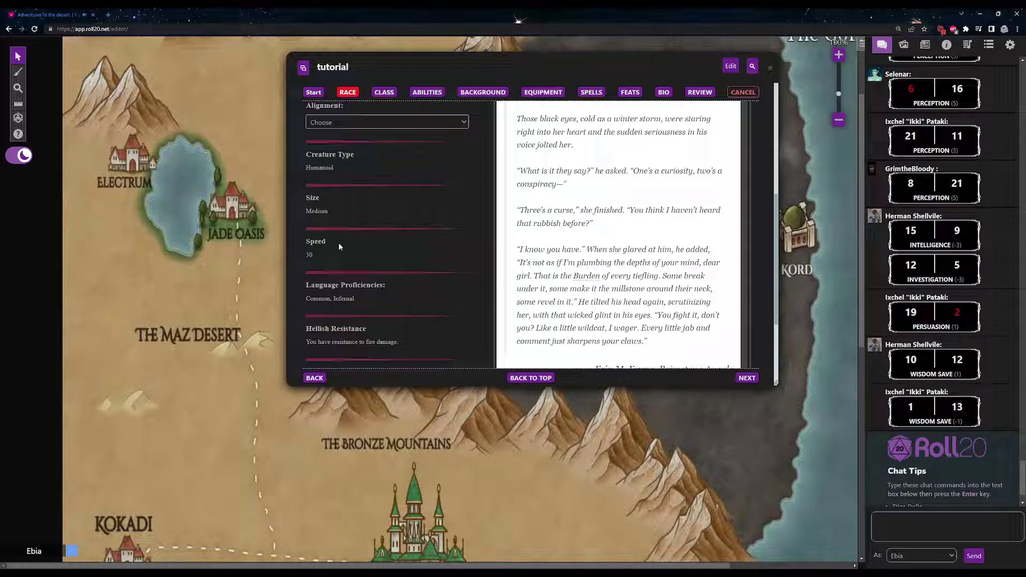
pyautogui.scroll(-2, 419, 243)
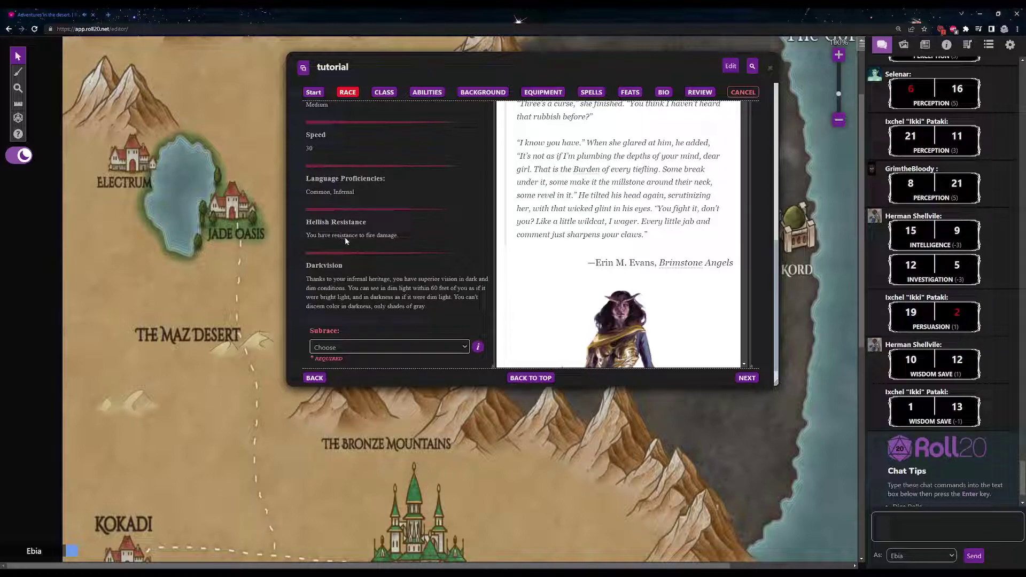
pyautogui.scroll(-1, 344, 236)
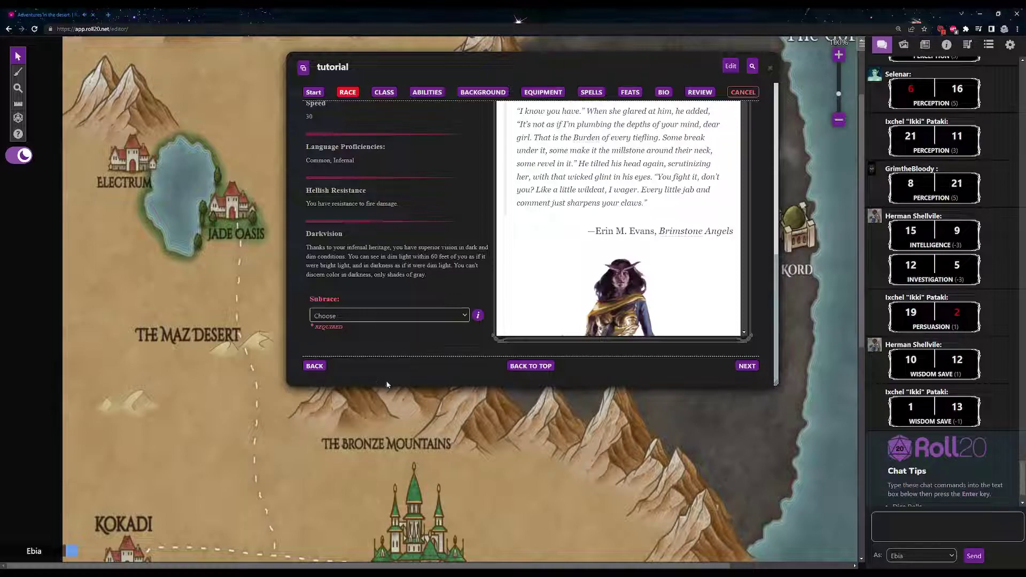
pyautogui.click(389, 315)
pyautogui.click(418, 334)
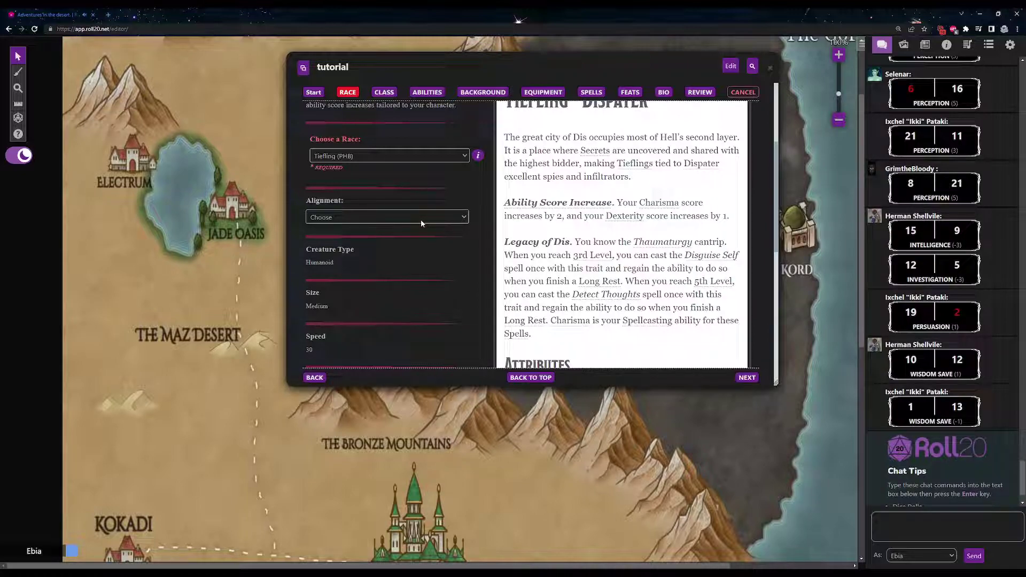
# Step: Review the Dispater subrace's ability score increases and its Legacy of Dis trait
pyautogui.press('n')
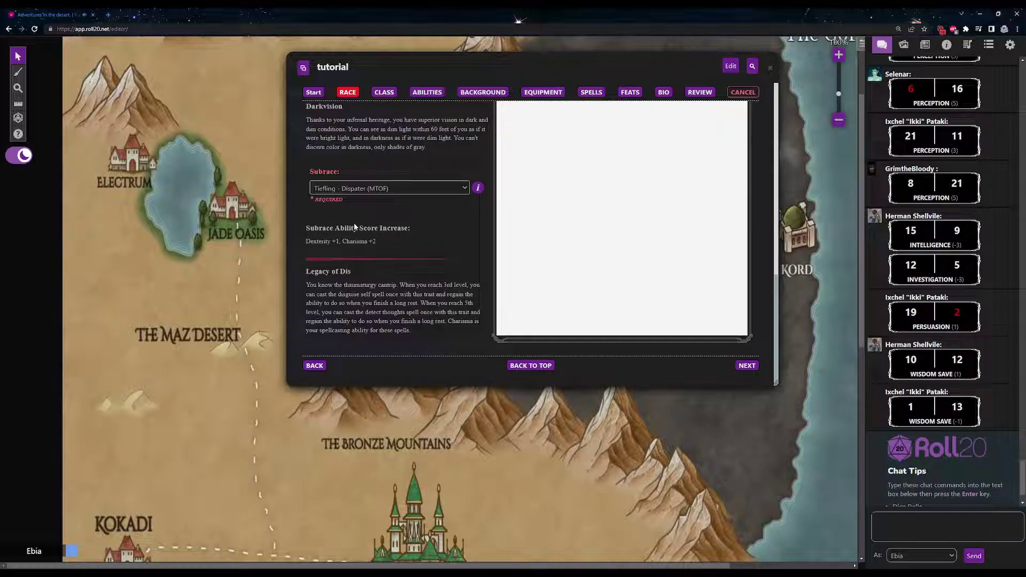
pyautogui.scroll(10, 354, 226)
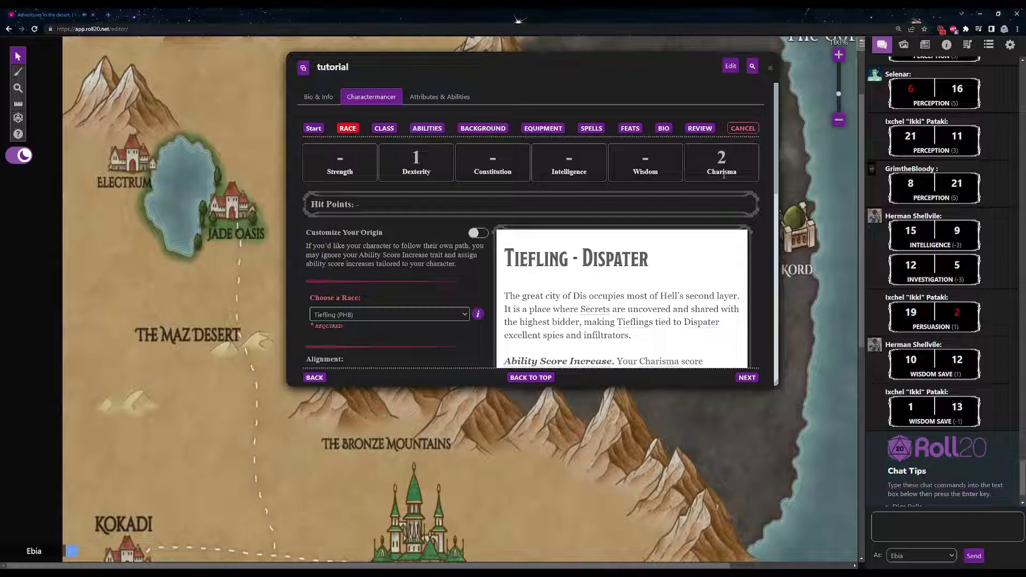
pyautogui.scroll(-5, 422, 198)
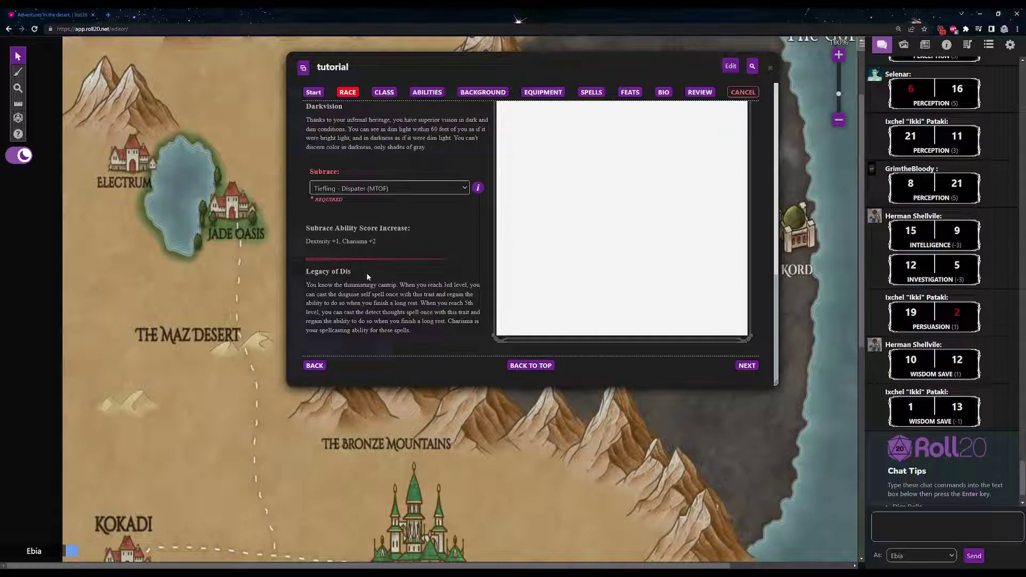
pyautogui.scroll(8, 545, 224)
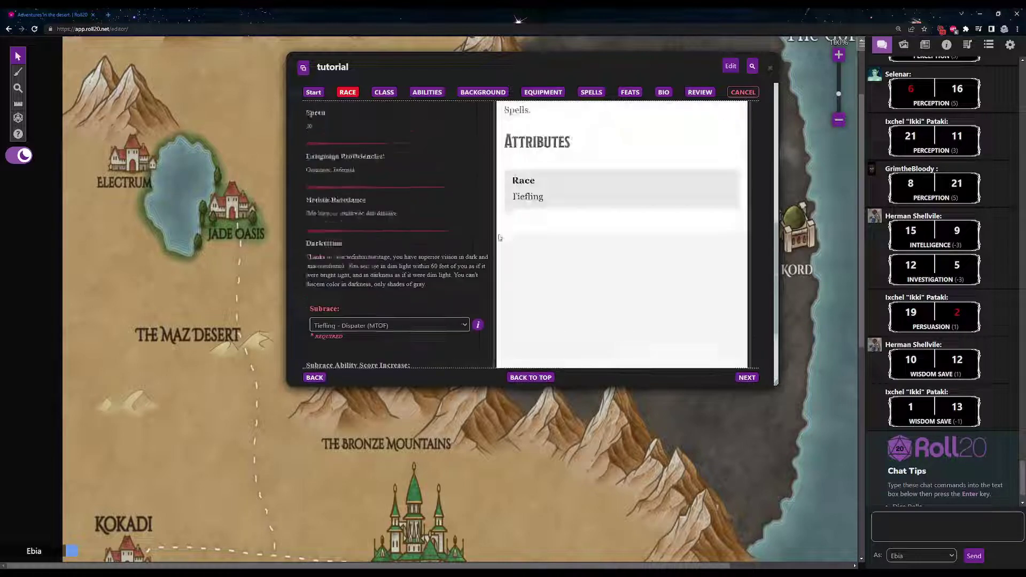
# Step: Choose Fighter (PHB) as the character's class and check its proficiency options alongside the Background page
pyautogui.click(747, 377)
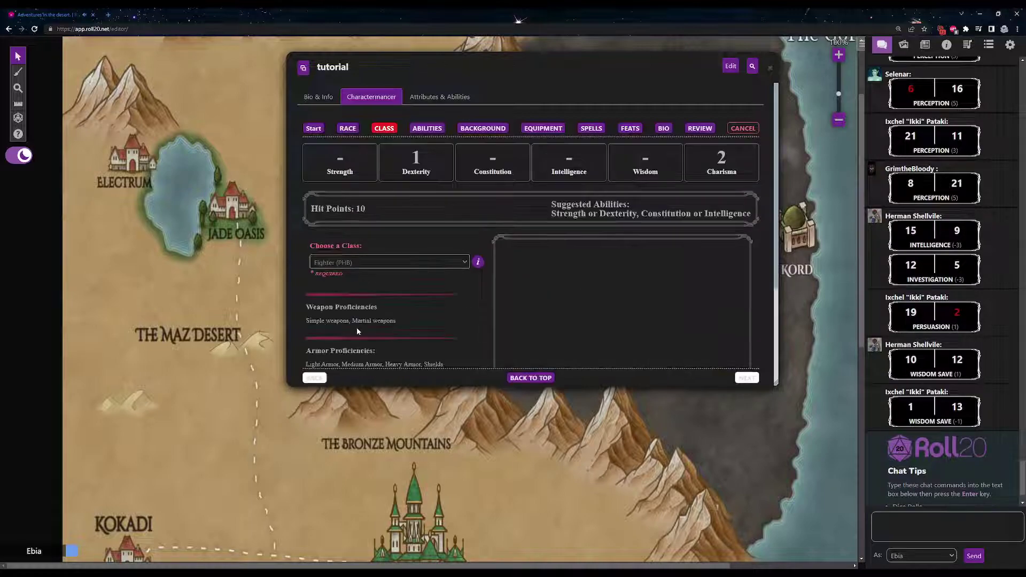
pyautogui.scroll(-3, 357, 327)
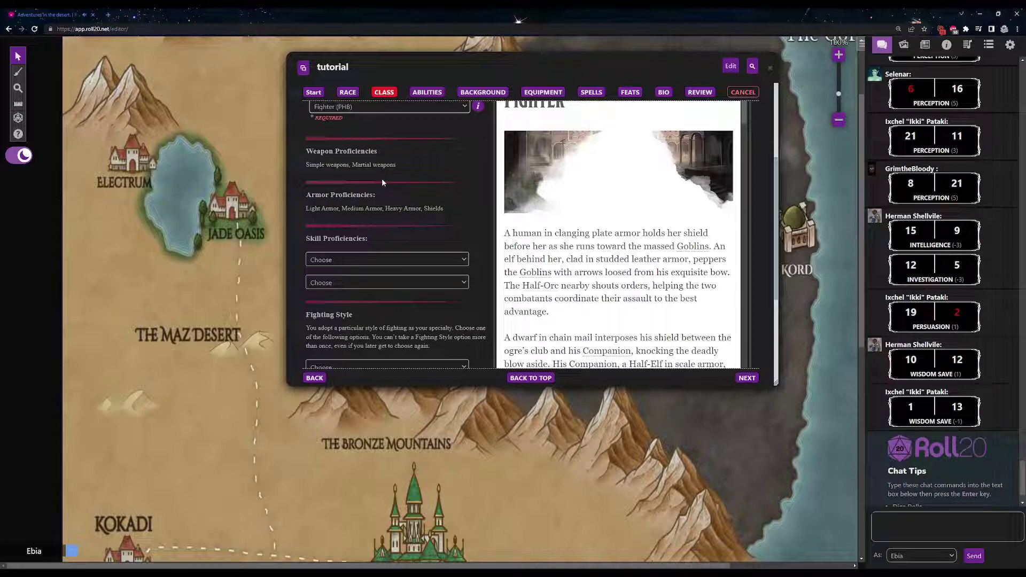
pyautogui.click(497, 94)
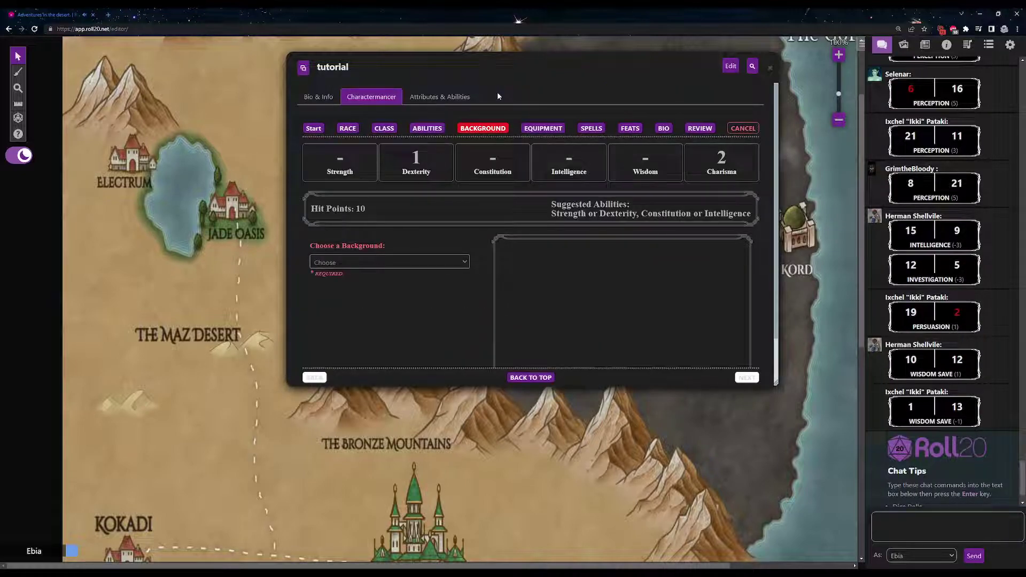
pyautogui.scroll(-1, 466, 105)
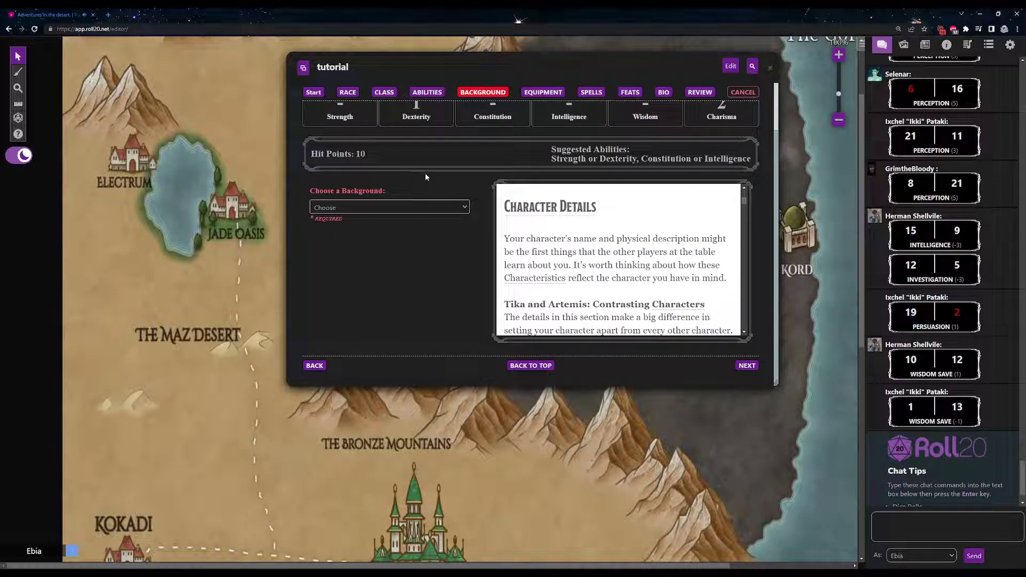
pyautogui.click(384, 93)
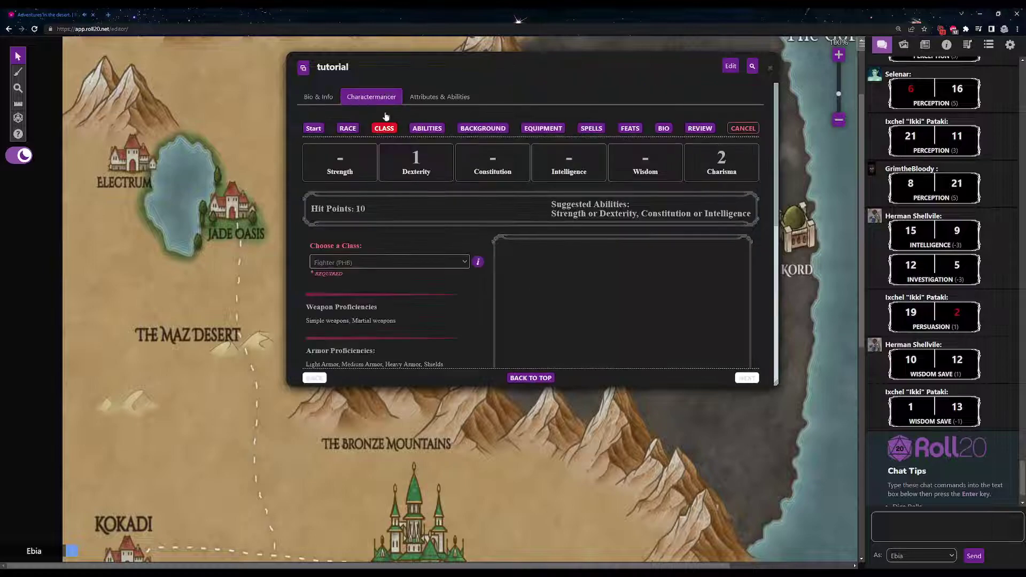
pyautogui.scroll(-3, 385, 204)
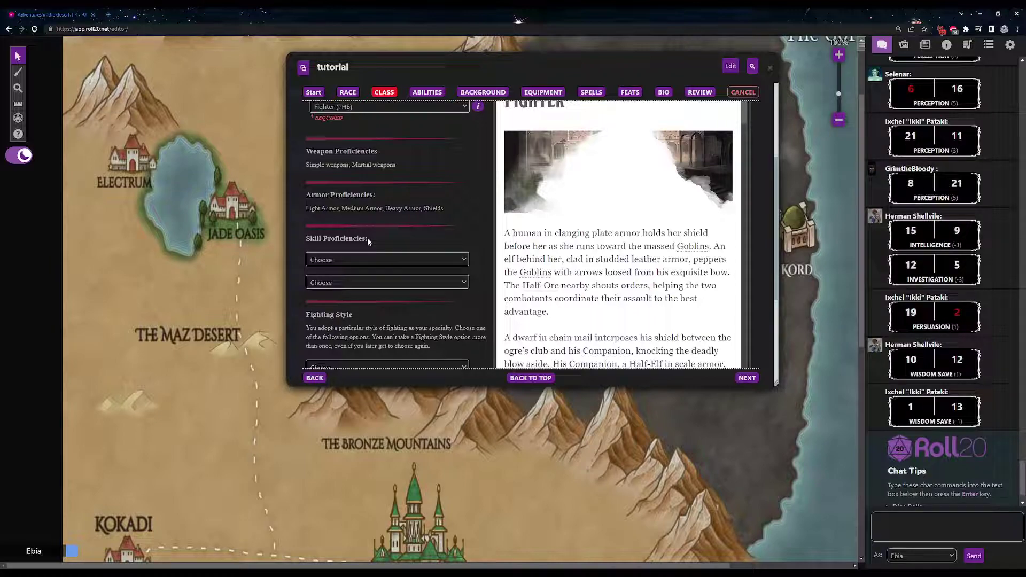
# Step: Read the character details on the Background page through to the Random Height and Weight table
pyautogui.click(483, 92)
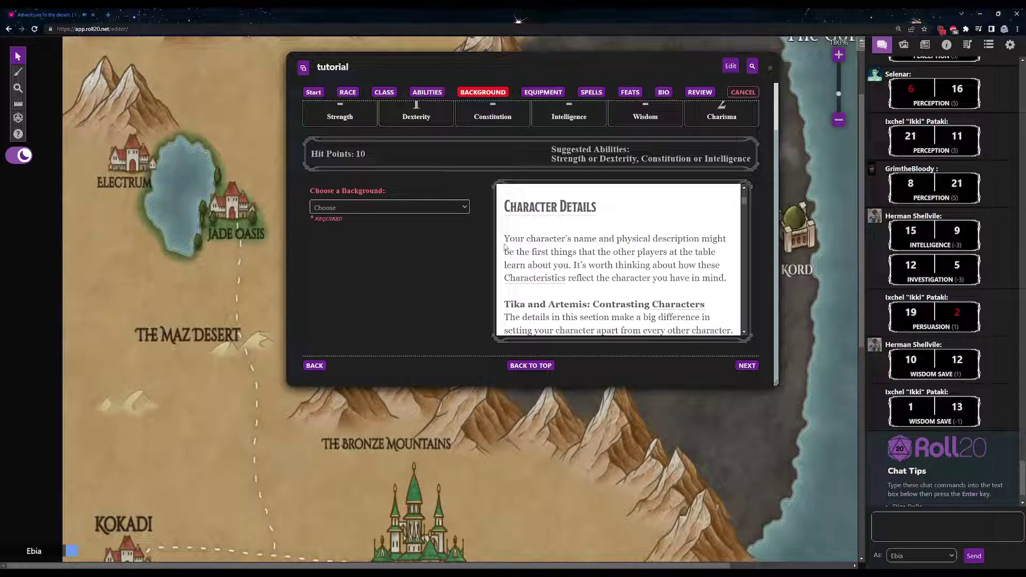
pyautogui.scroll(-5, 505, 247)
pyautogui.scroll(-5, 533, 249)
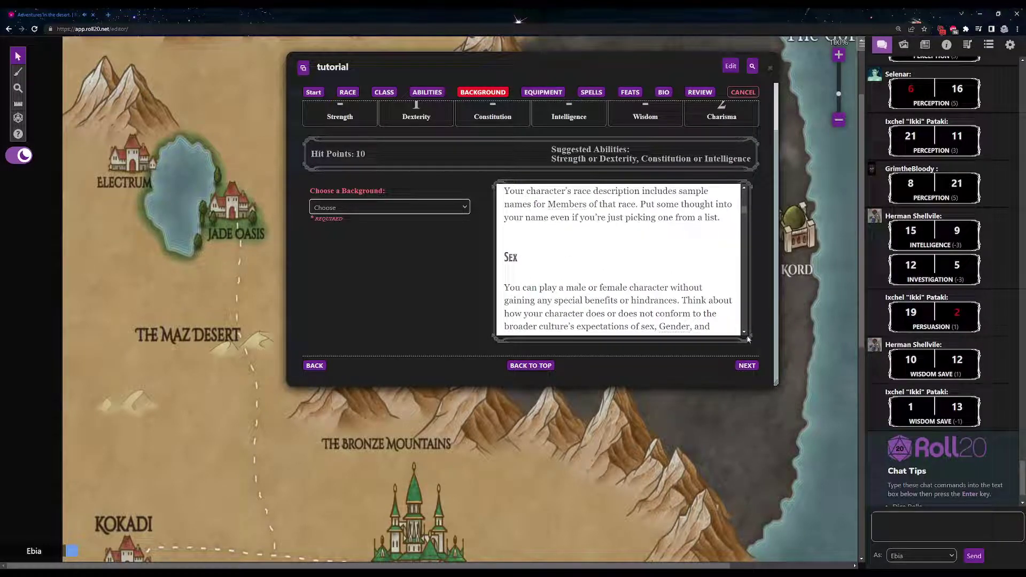
pyautogui.scroll(-2, 555, 245)
pyautogui.scroll(-3, 555, 246)
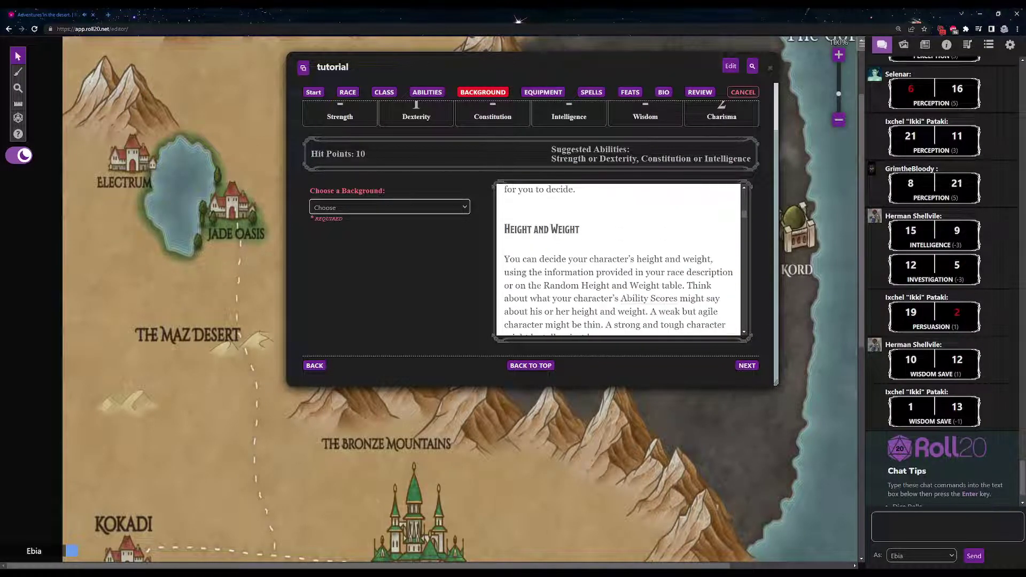
pyautogui.scroll(-2, 543, 271)
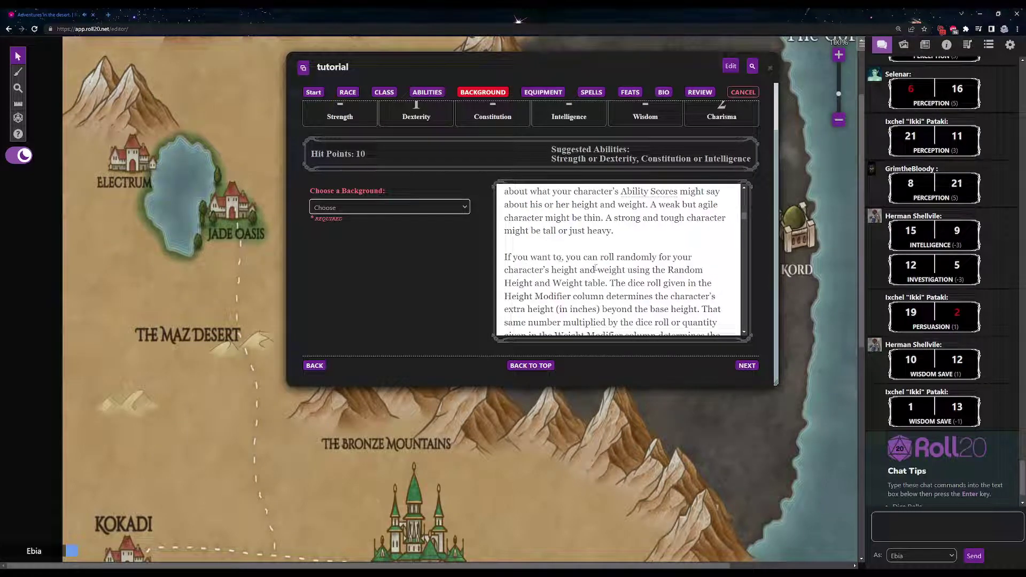
pyautogui.scroll(-5, 597, 267)
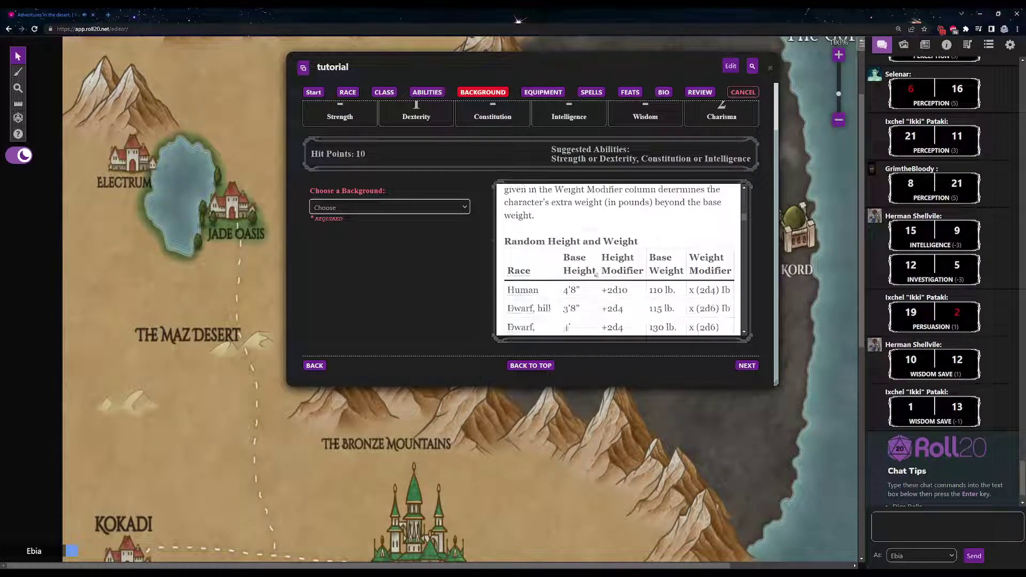
pyautogui.scroll(-2, 593, 272)
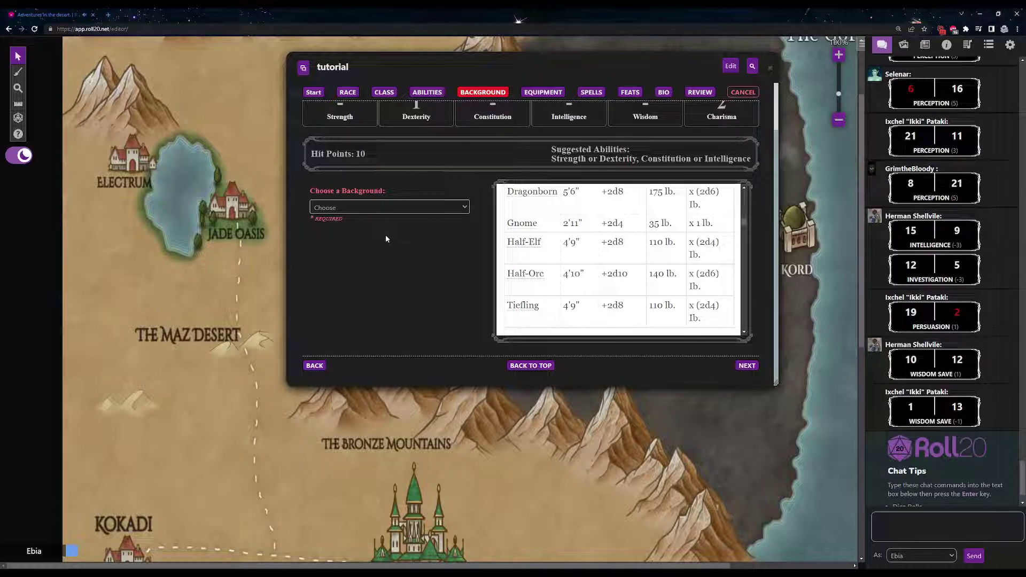
# Step: Choose Soldier (PHB) as the character's background and return to the Fighter class options
pyautogui.click(355, 356)
pyautogui.scroll(-2, 429, 282)
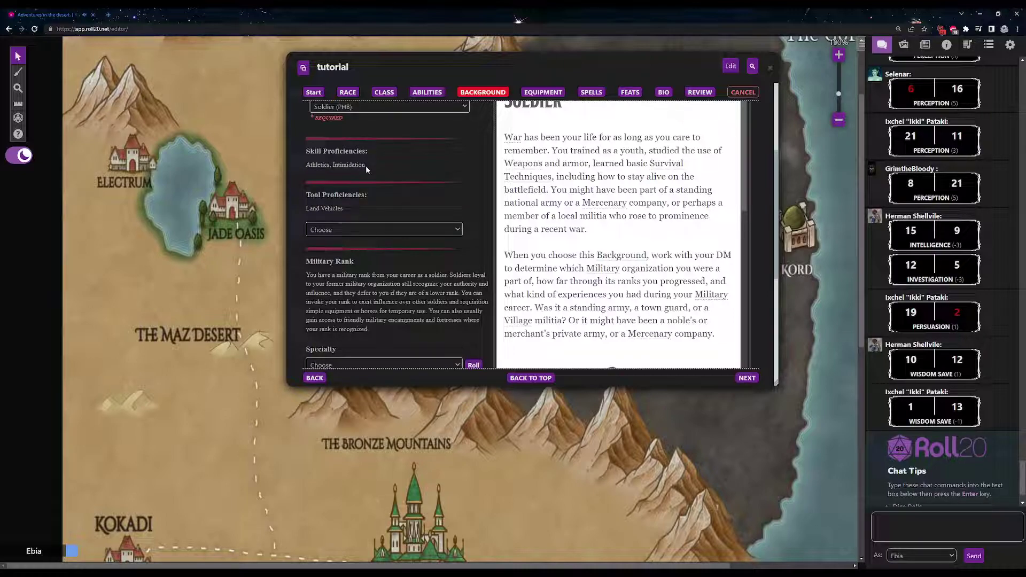
pyautogui.click(388, 93)
pyautogui.scroll(-3, 426, 146)
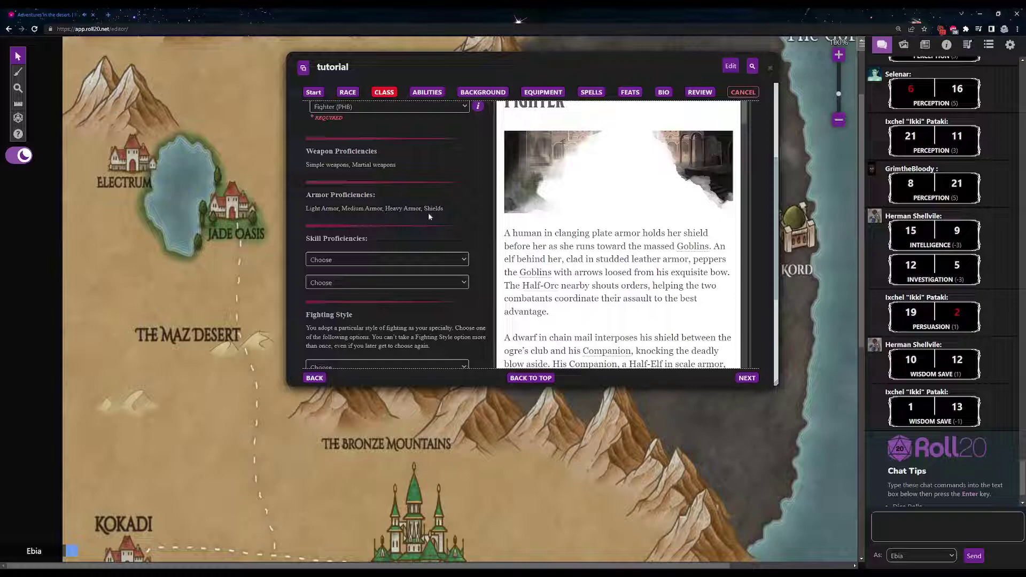
# Step: Give the Fighter the Acrobatics and Survival proficiencies and the Defense fighting style, and continue to the ability scores
pyautogui.scroll(-2, 418, 228)
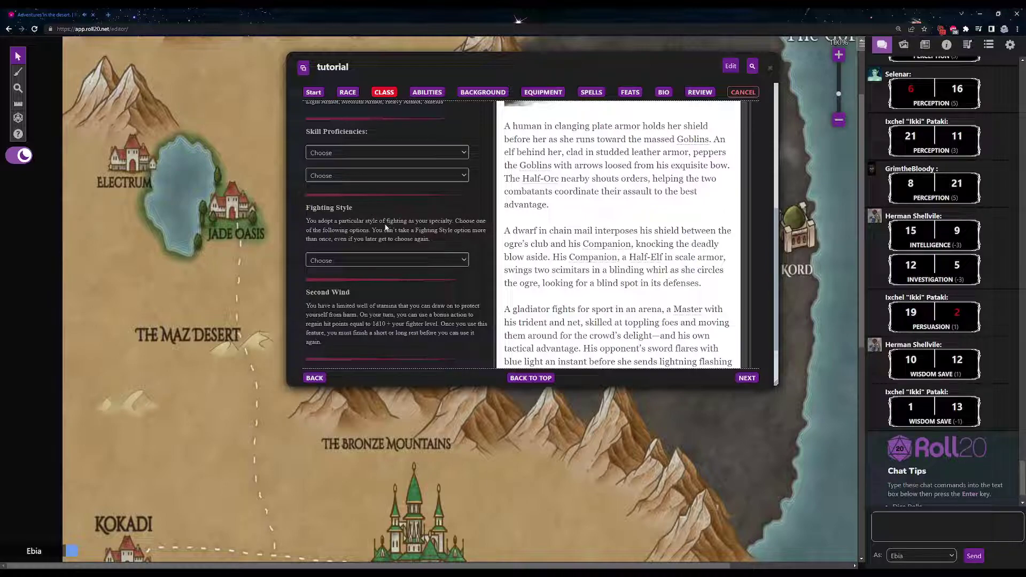
pyautogui.click(387, 153)
pyautogui.click(387, 168)
pyautogui.click(387, 256)
pyautogui.click(393, 298)
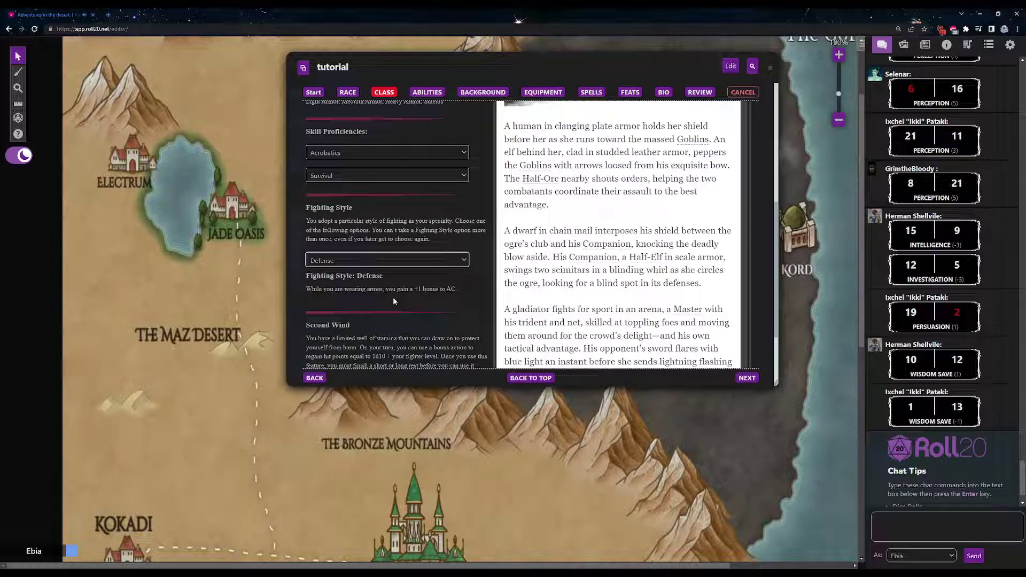
pyautogui.scroll(-2, 394, 300)
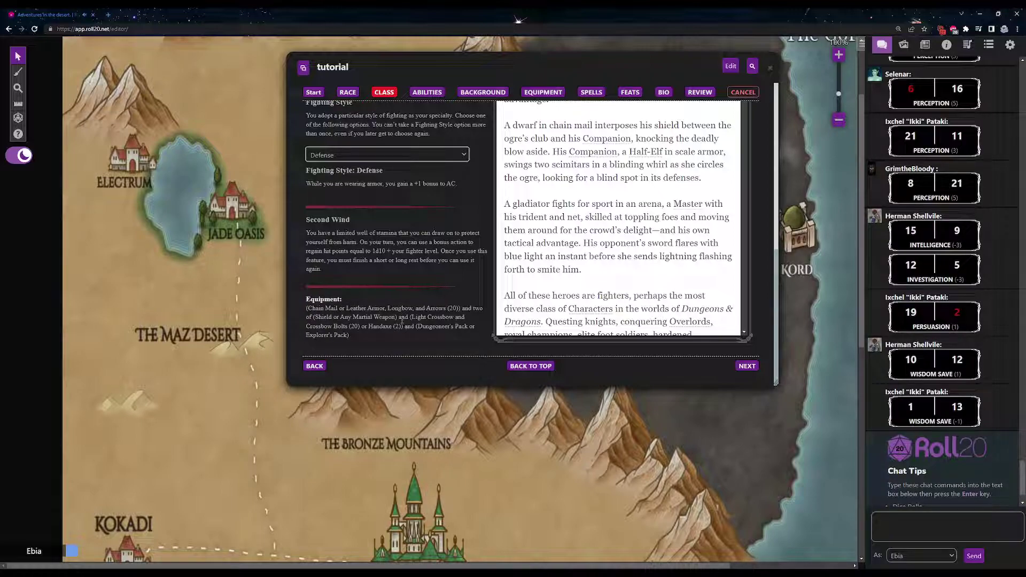
pyautogui.scroll(10, 406, 310)
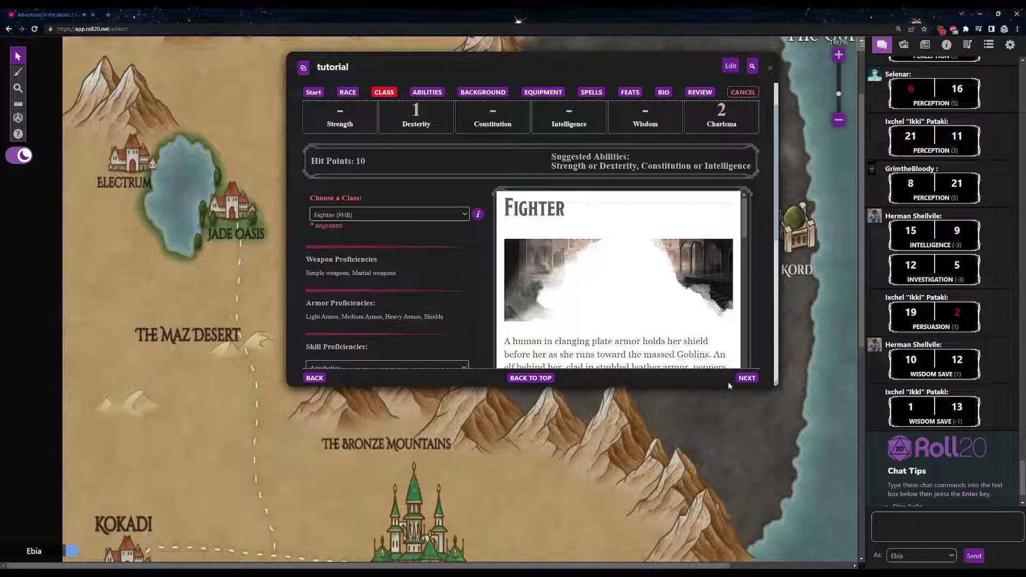
pyautogui.click(744, 380)
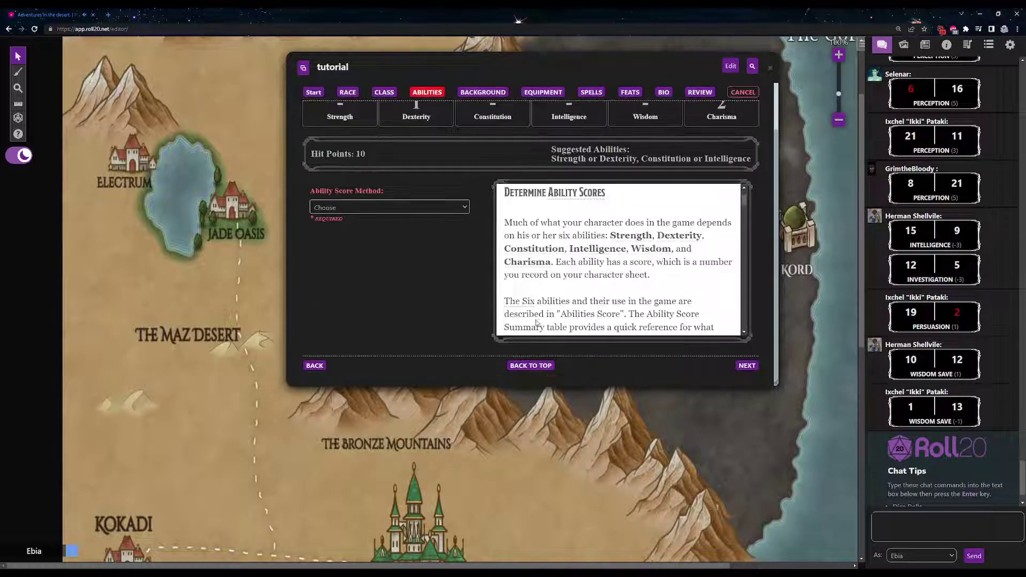
# Step: Assign scores with the Standard Array method: Strength 8, Dexterity 15, Constitution 14, Intelligence 13, Wisdom 12 and Charisma 10
pyautogui.click(396, 236)
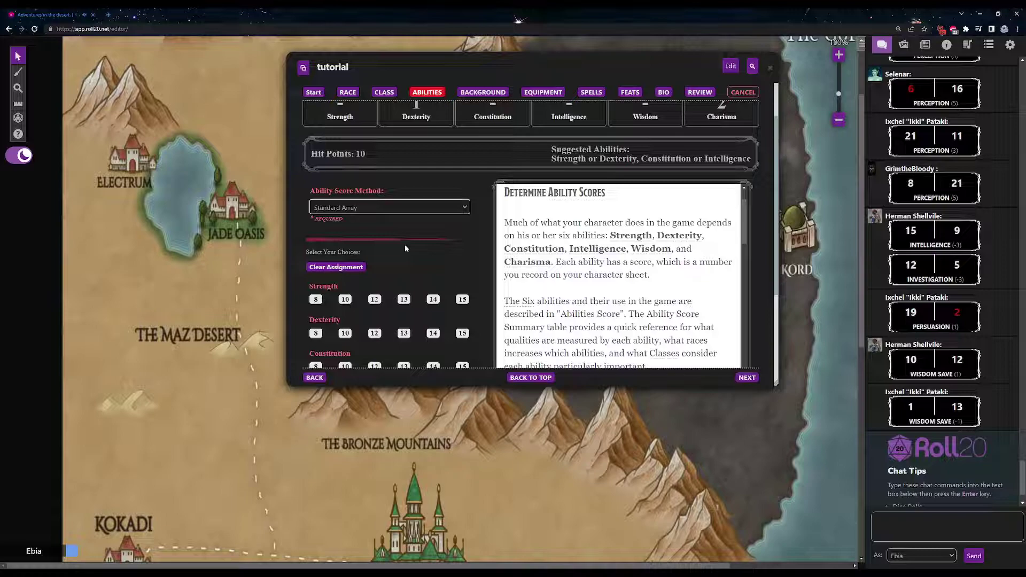
pyautogui.scroll(-2, 405, 247)
pyautogui.scroll(-1, 405, 245)
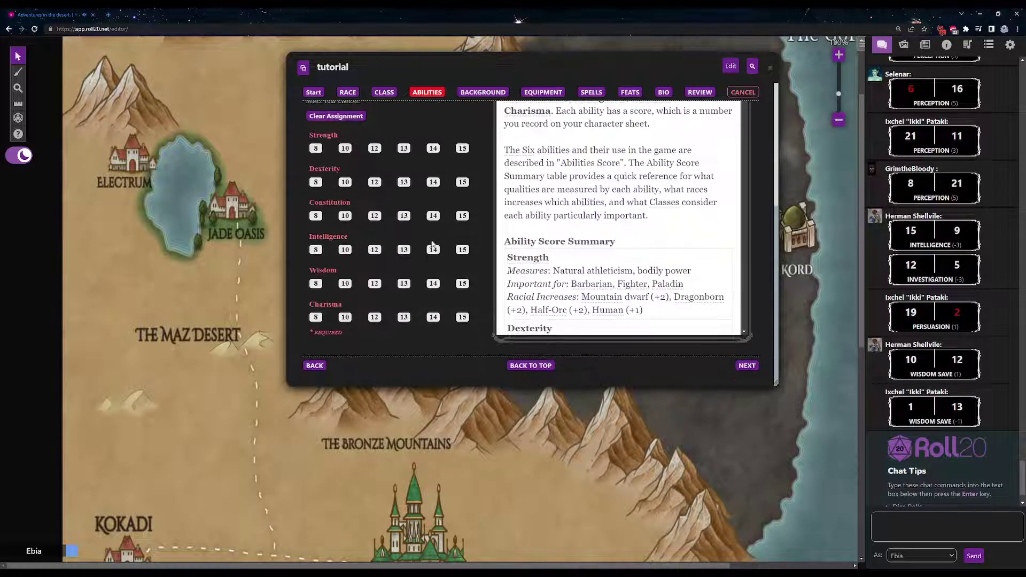
pyautogui.click(462, 249)
pyautogui.click(462, 183)
pyautogui.click(432, 216)
pyautogui.click(404, 250)
pyautogui.click(374, 284)
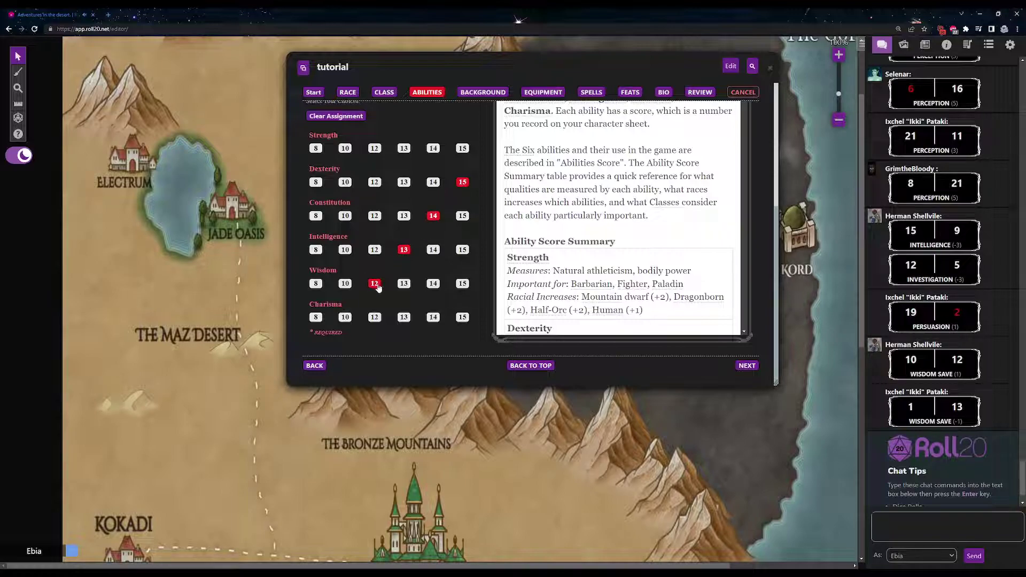
pyautogui.click(345, 317)
pyautogui.click(315, 148)
# Step: Reassign the Standard Array scores to give Dexterity 14 and Constitution 13
pyautogui.click(434, 181)
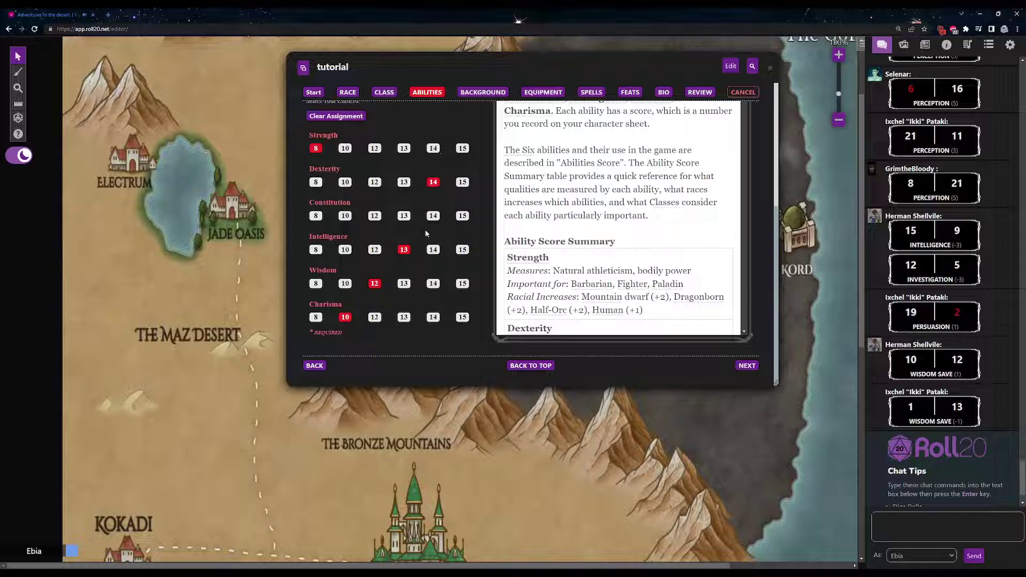
pyautogui.click(405, 216)
pyautogui.scroll(-3, 428, 297)
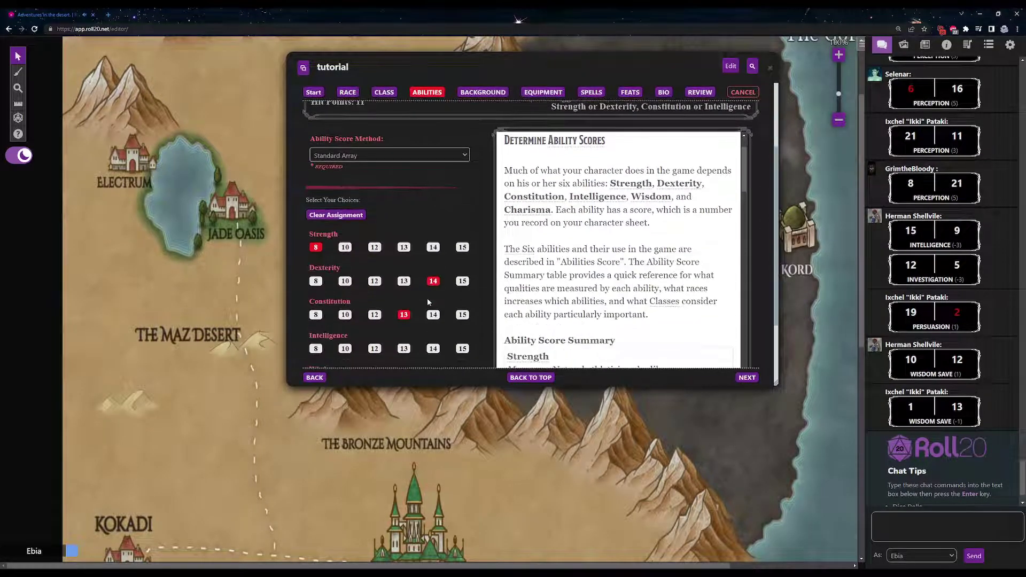
pyautogui.scroll(-1, 427, 295)
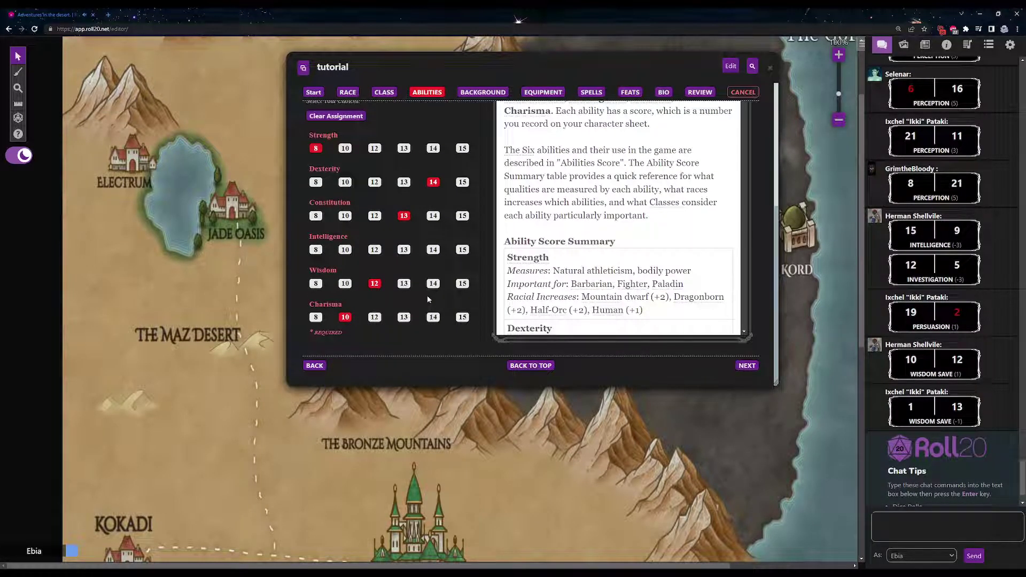
pyautogui.scroll(2, 428, 295)
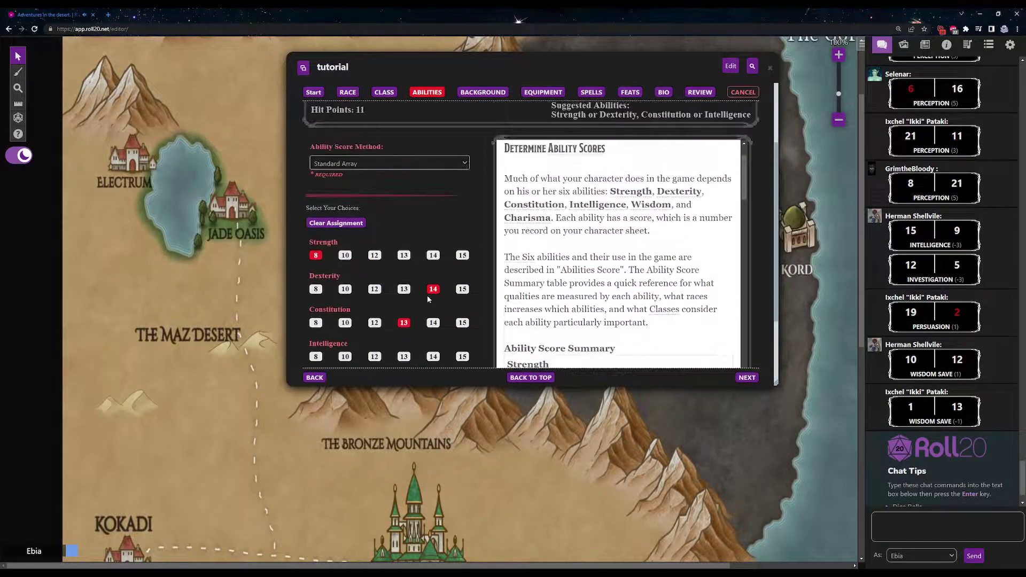
# Step: Switch the ability score method to Roll for Stats and roll 4d6, drop lowest, several times
pyautogui.click(406, 164)
pyautogui.click(376, 188)
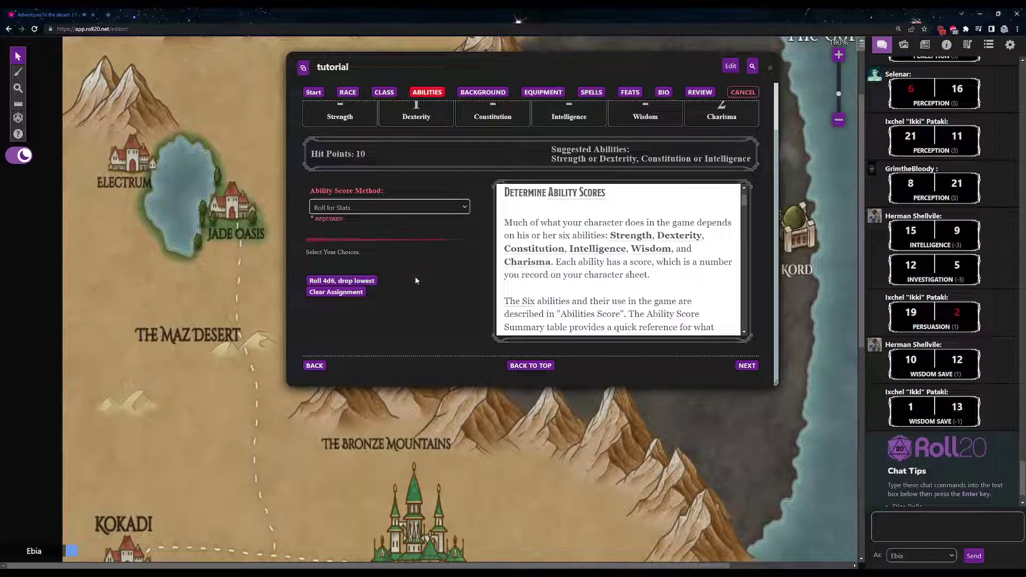
pyautogui.click(373, 284)
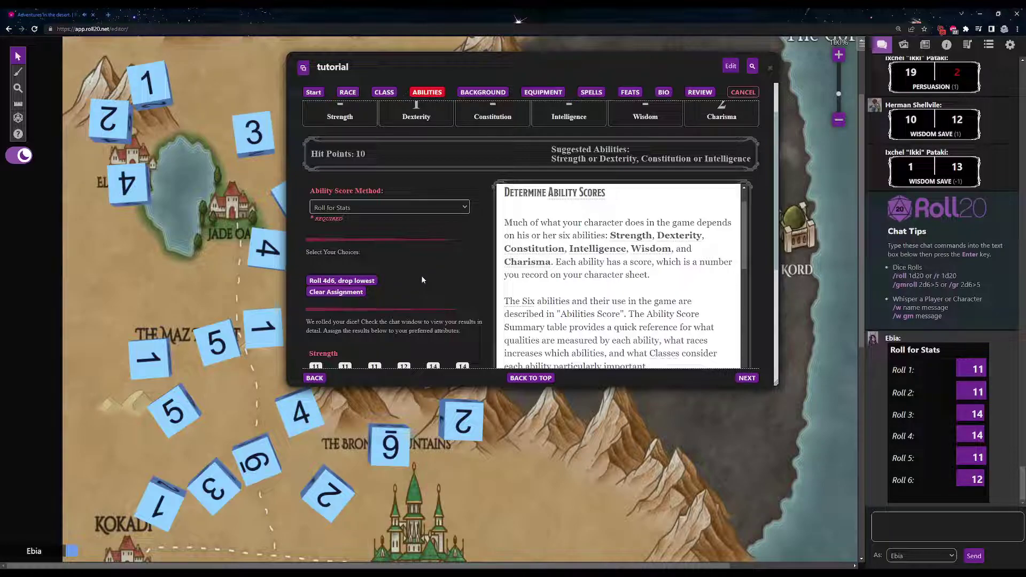
pyautogui.click(372, 280)
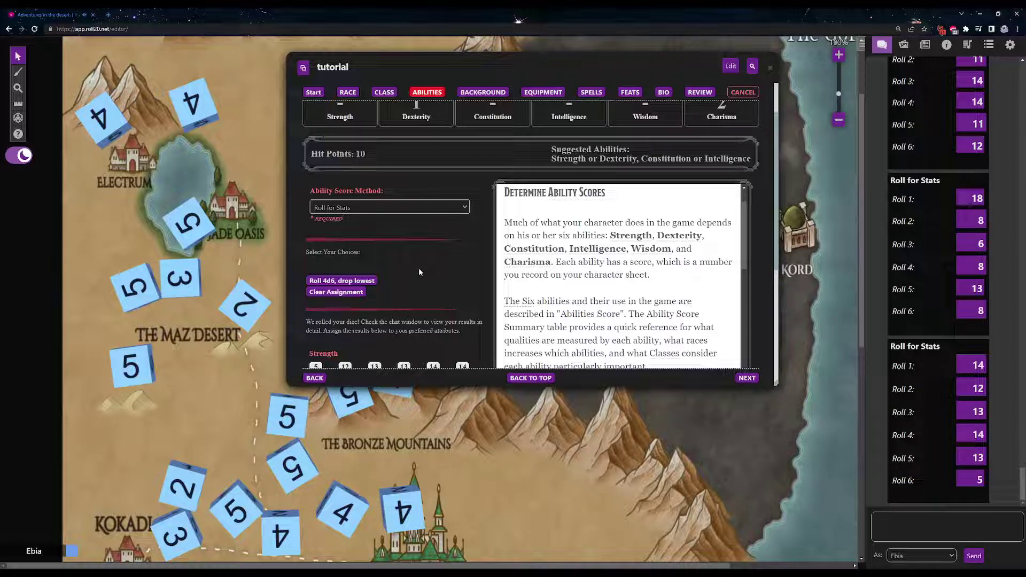
pyautogui.scroll(-5, 419, 264)
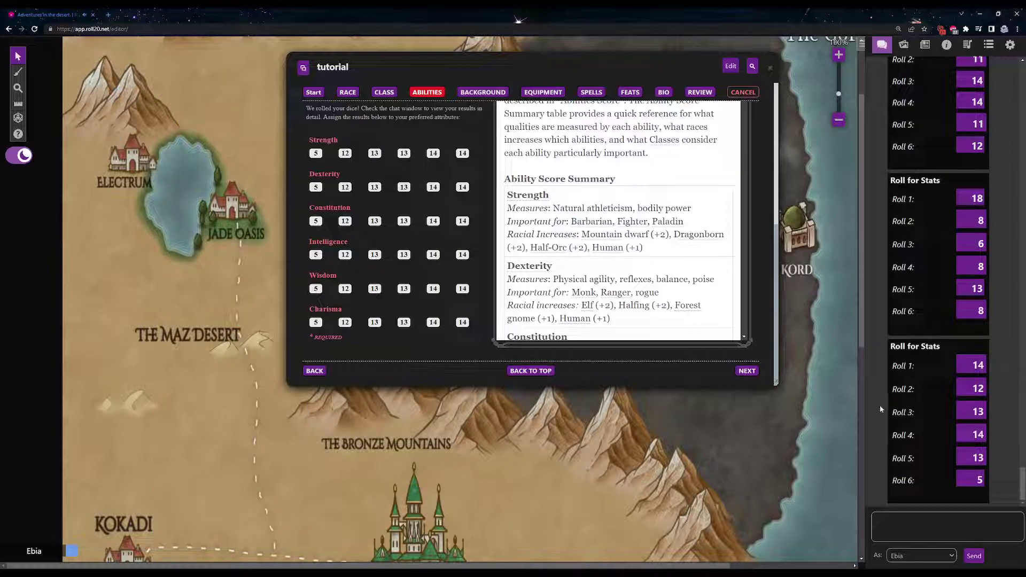
# Step: Assign the rolled scores, trying different combinations and ending with Strength 14, Dexterity 14, Constitution 13 and Intelligence 5
pyautogui.click(463, 153)
pyautogui.click(434, 188)
pyautogui.click(404, 187)
pyautogui.click(405, 153)
pyautogui.click(375, 190)
pyautogui.click(433, 187)
pyautogui.click(463, 154)
pyautogui.click(405, 221)
pyautogui.click(318, 257)
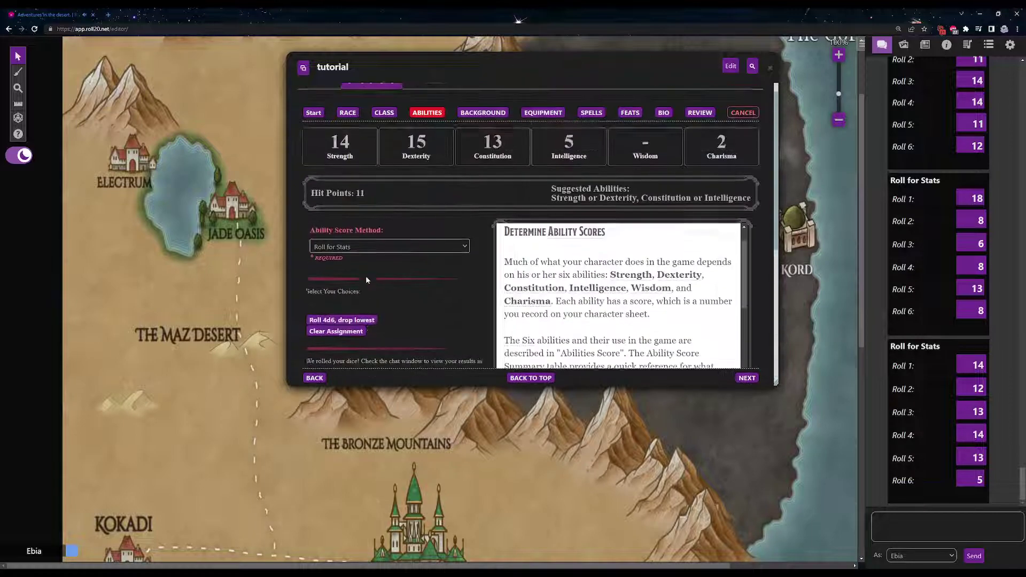
# Step: Assign the rolled 13 to Charisma, try 12 and 14 for Wisdom, and clear all score assignments
pyautogui.scroll(-5, 367, 276)
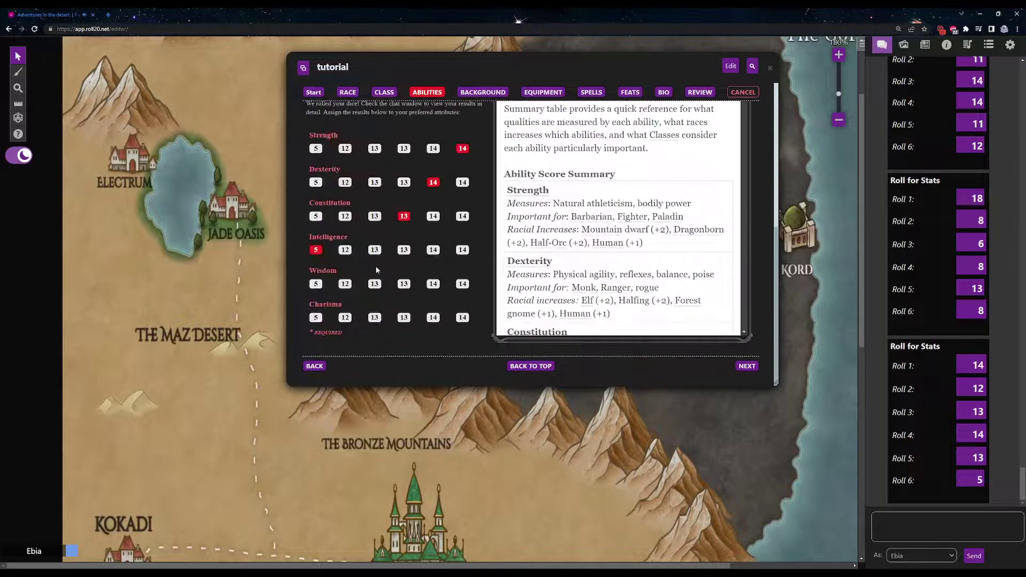
pyautogui.click(376, 318)
pyautogui.click(348, 286)
pyautogui.click(433, 286)
pyautogui.scroll(2, 419, 286)
pyautogui.click(364, 182)
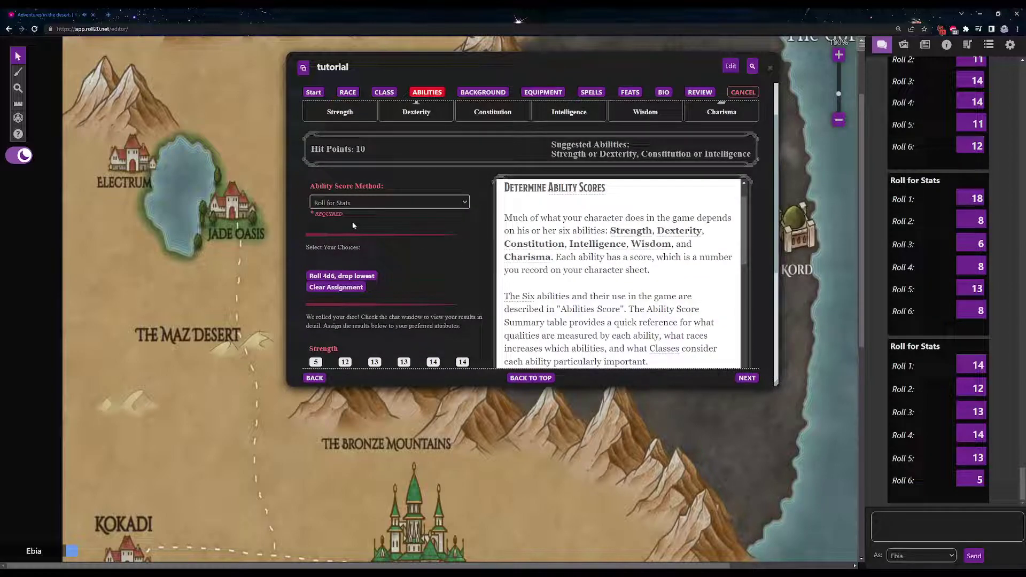
# Step: Switch the ability score method to Custom and enter Strength 18, Dexterity 8 and Constitution 8
pyautogui.click(346, 249)
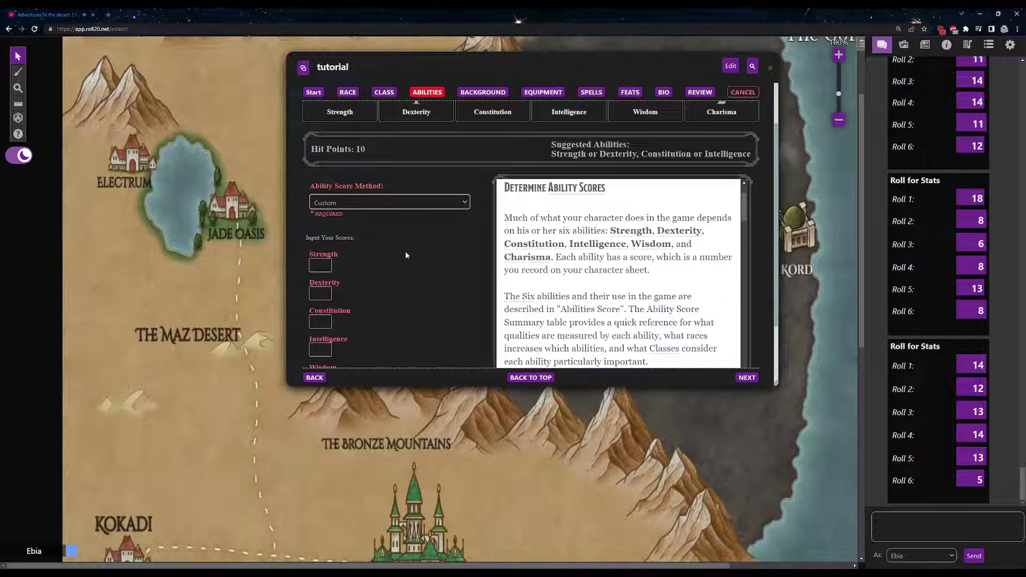
pyautogui.scroll(-2, 406, 255)
pyautogui.click(319, 180)
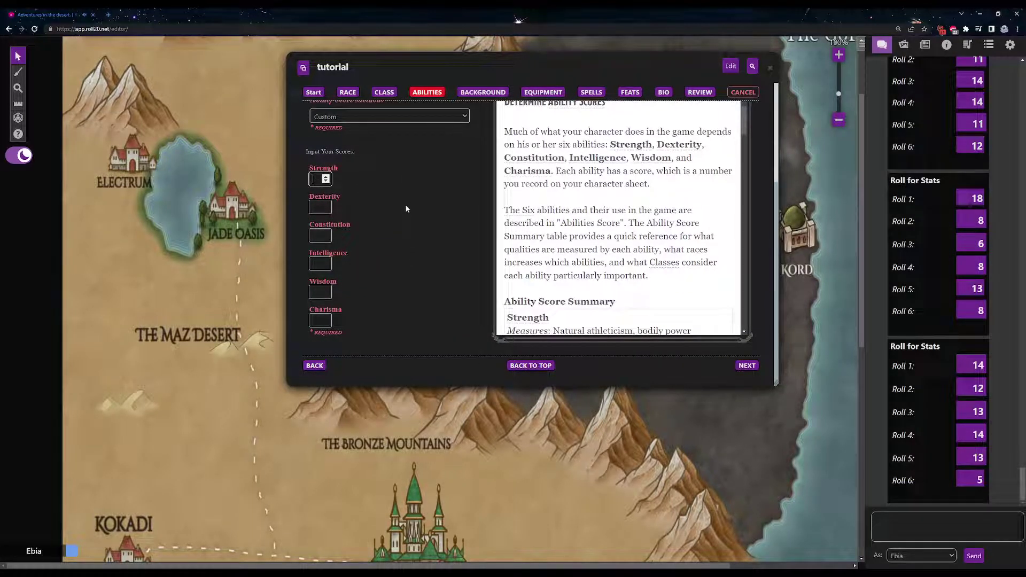
pyautogui.write('18')
pyautogui.click(320, 206)
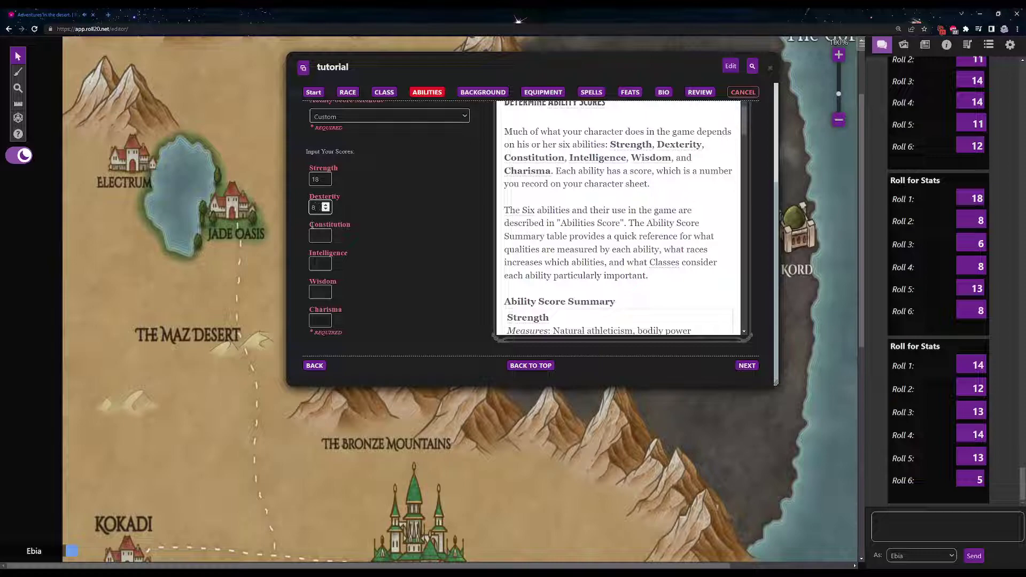
pyautogui.click(314, 235)
pyautogui.write('8')
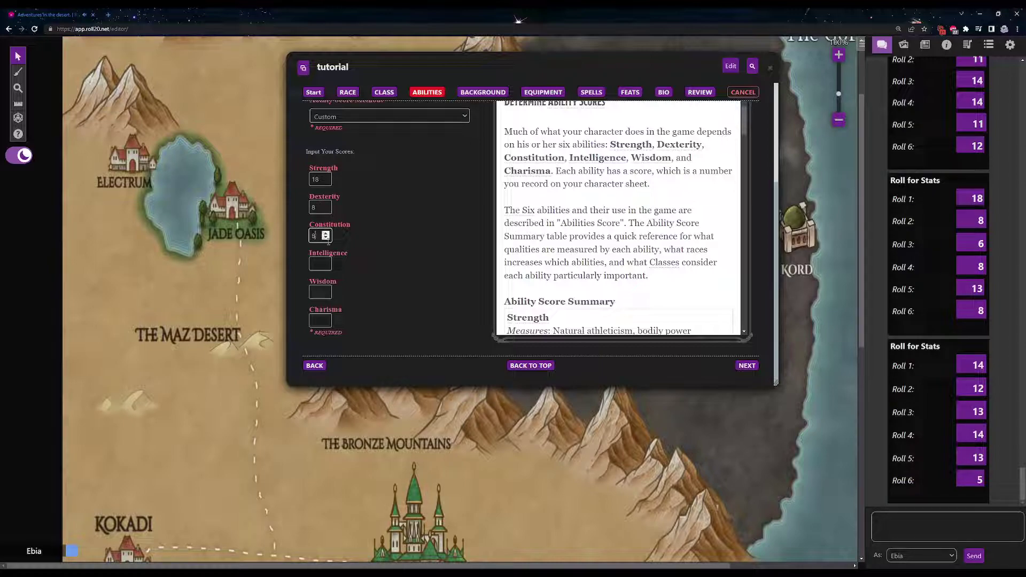
# Step: Enter custom scores of 8 for Intelligence, 13 for Wisdom and 8 for Charisma
pyautogui.click(321, 263)
pyautogui.write('8')
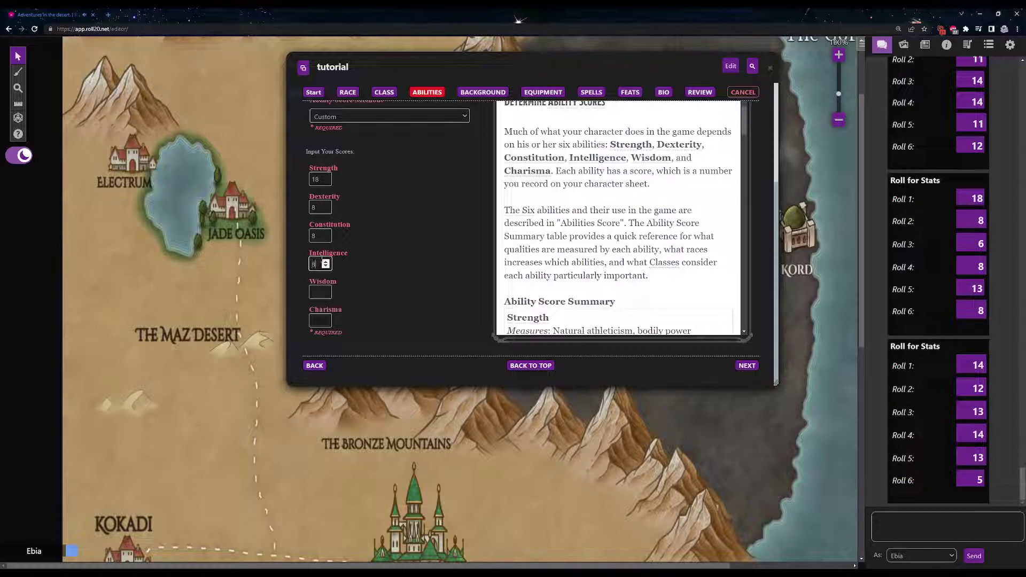
pyautogui.click(318, 292)
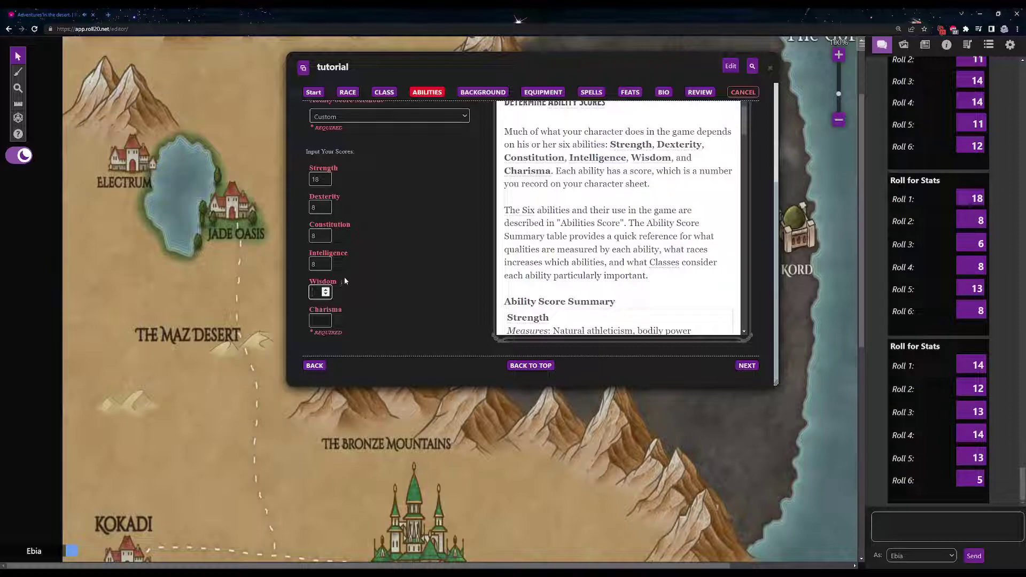
pyautogui.write('13')
pyautogui.click(319, 320)
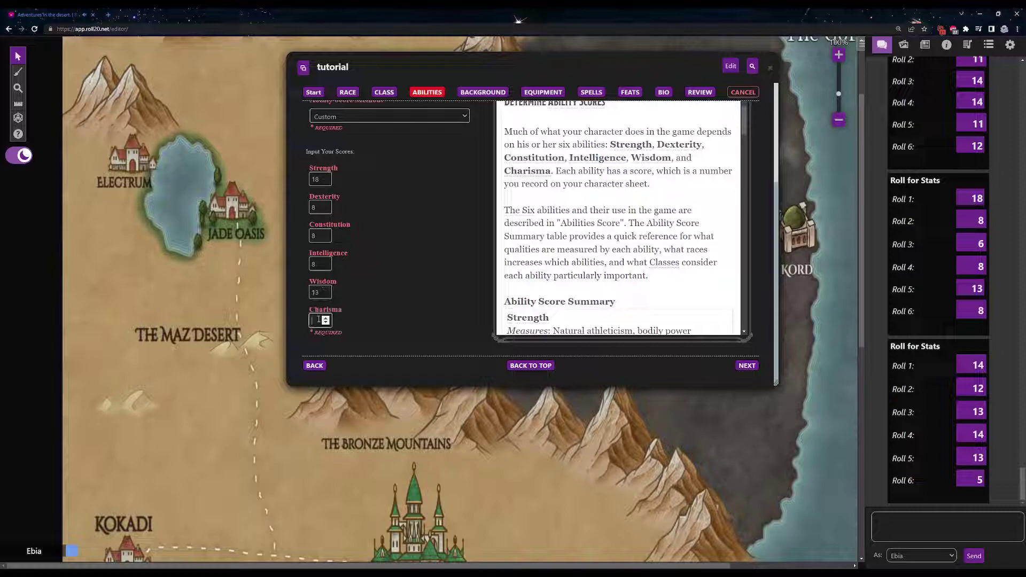
pyautogui.write('8')
pyautogui.click(422, 313)
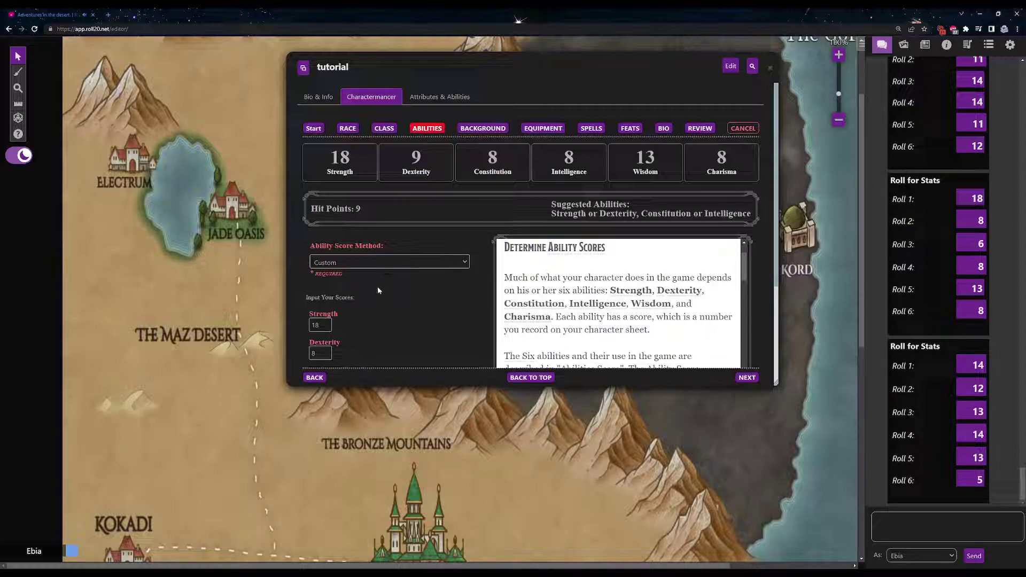
# Step: Switch the ability score method to Point Buy and assign Strength 15, Dexterity 14 and Constitution 13
pyautogui.click(375, 302)
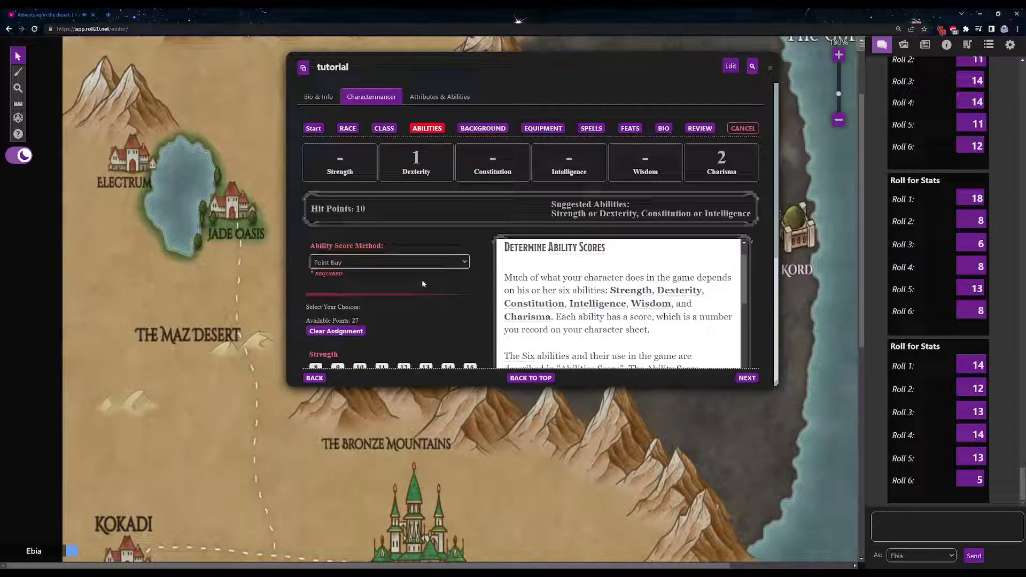
pyautogui.scroll(-5, 422, 279)
pyautogui.scroll(2, 399, 214)
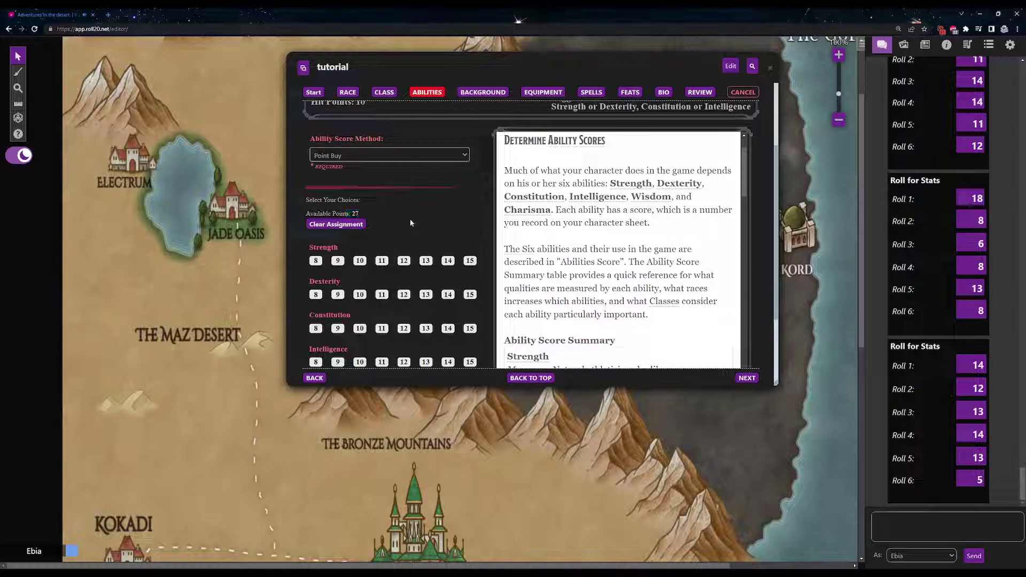
pyautogui.scroll(-2, 411, 216)
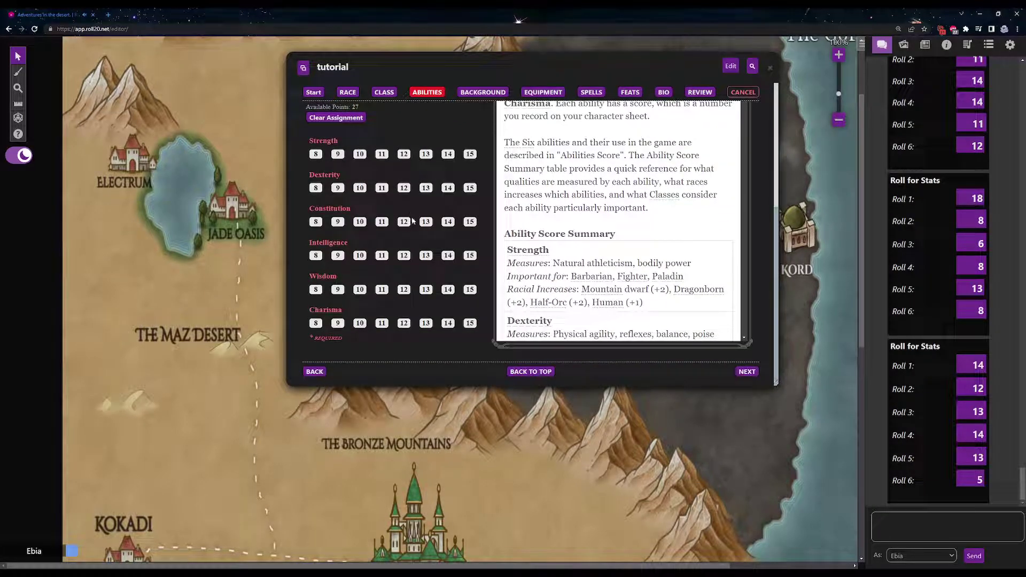
pyautogui.click(468, 159)
pyautogui.click(448, 188)
pyautogui.click(426, 223)
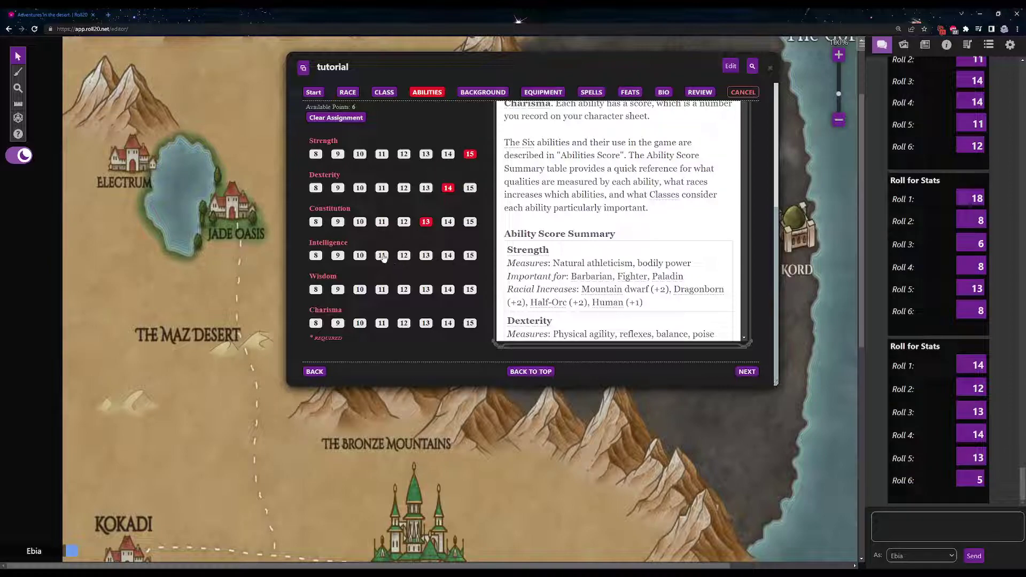
# Step: Assign Intelligence 12, try 8 and 9 for both Wisdom and Charisma, and clear all score assignments
pyautogui.click(404, 256)
pyautogui.click(316, 289)
pyautogui.click(315, 323)
pyautogui.click(338, 323)
pyautogui.click(338, 290)
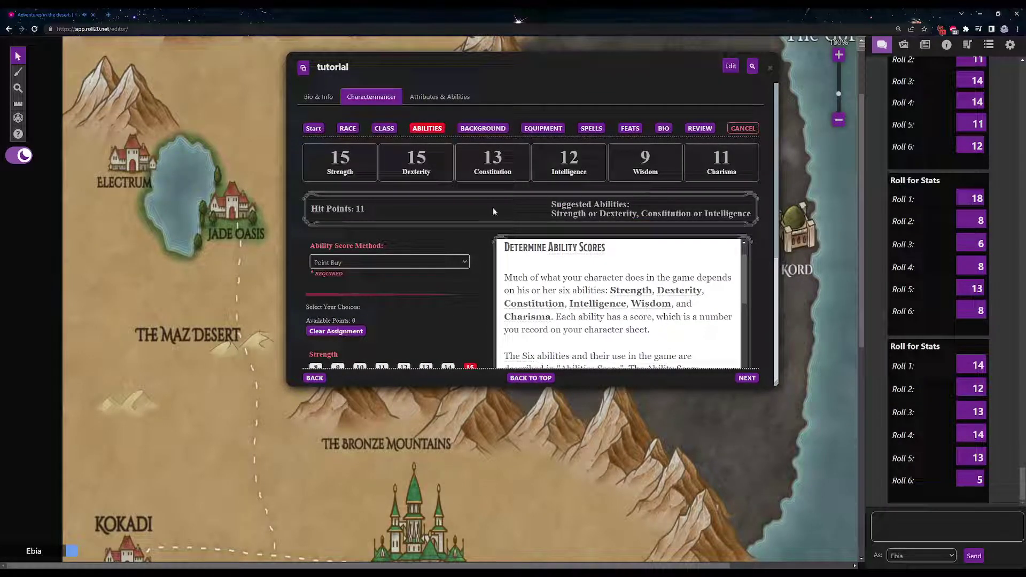
pyautogui.scroll(-4, 421, 225)
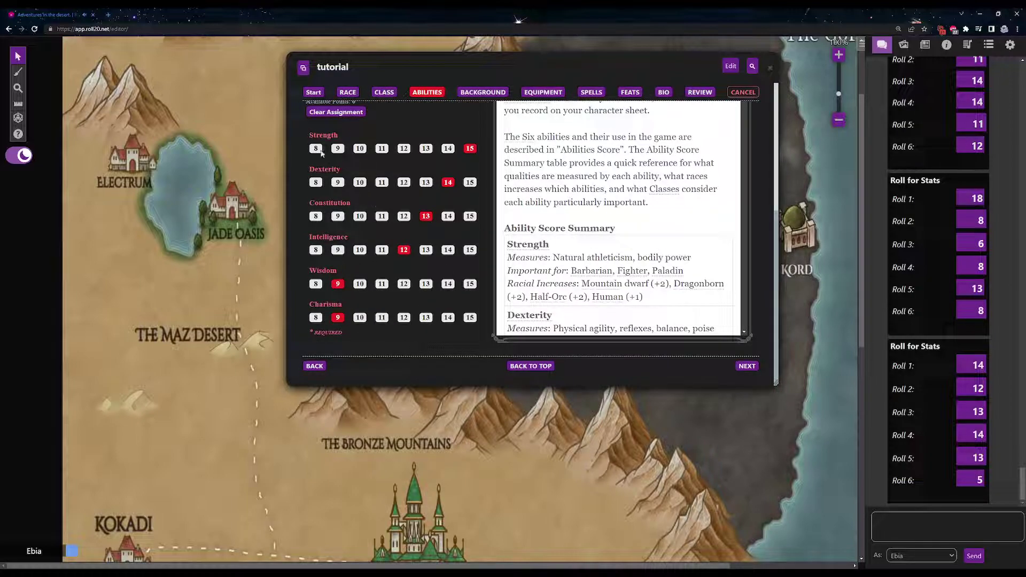
pyautogui.click(319, 113)
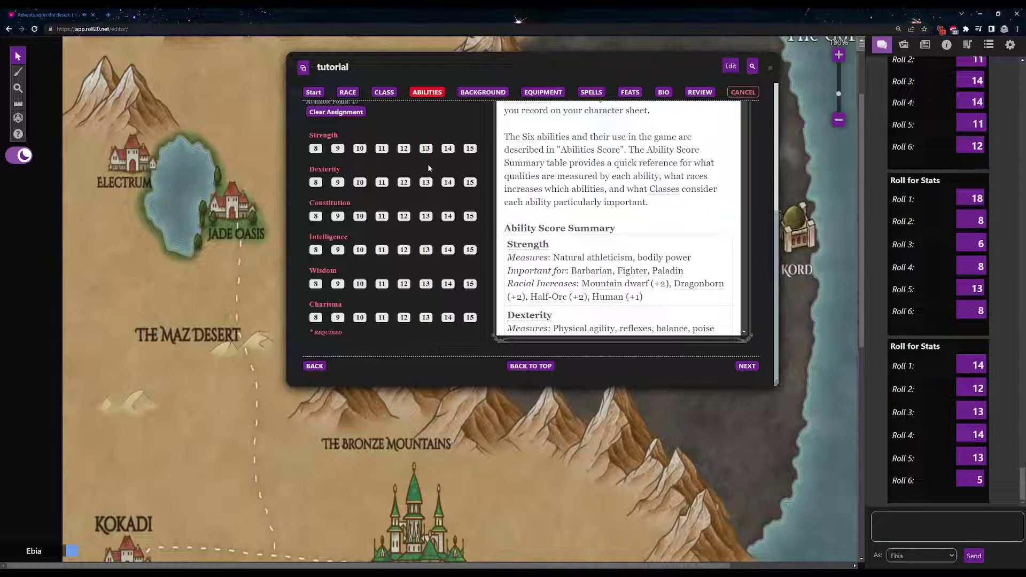
# Step: Assign Strength 14 and Dexterity 14 with Point Buy, and try Constitution at 13 before setting it to 15
pyautogui.scroll(2, 428, 164)
pyautogui.scroll(-2, 435, 170)
pyautogui.click(448, 149)
pyautogui.click(447, 182)
pyautogui.click(426, 217)
pyautogui.scroll(5, 416, 254)
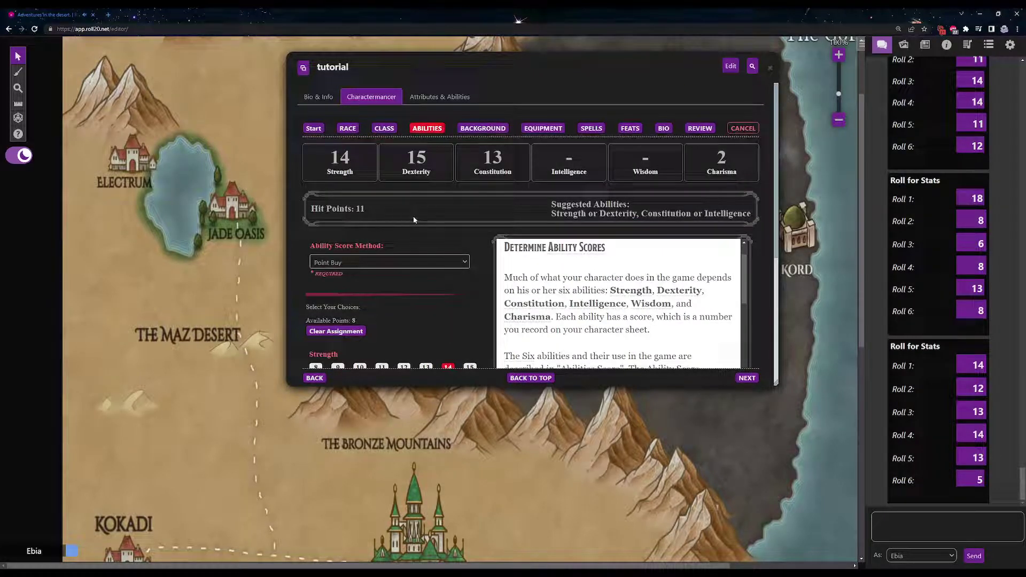
pyautogui.scroll(-4, 415, 222)
pyautogui.click(470, 222)
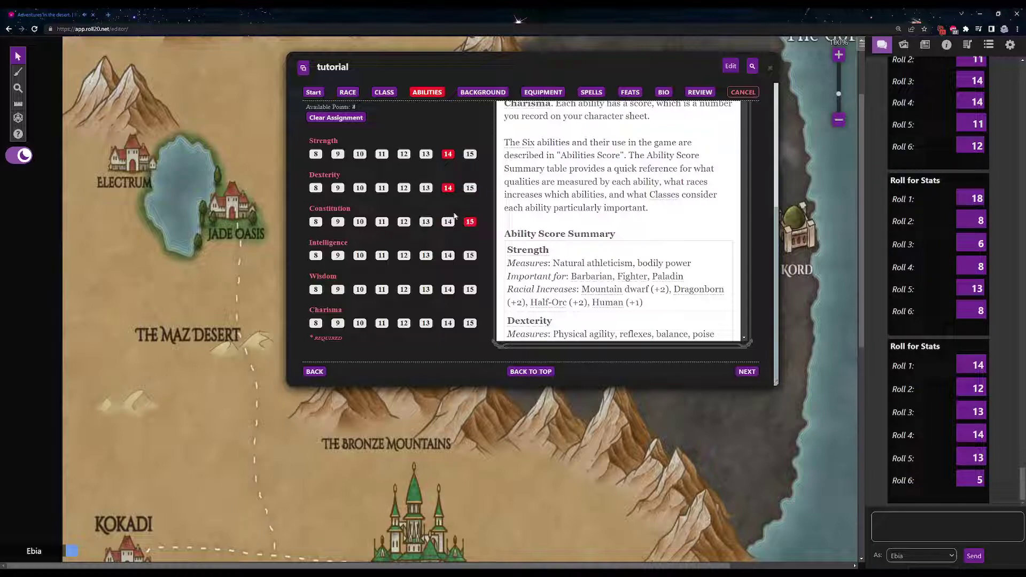
pyautogui.scroll(5, 372, 194)
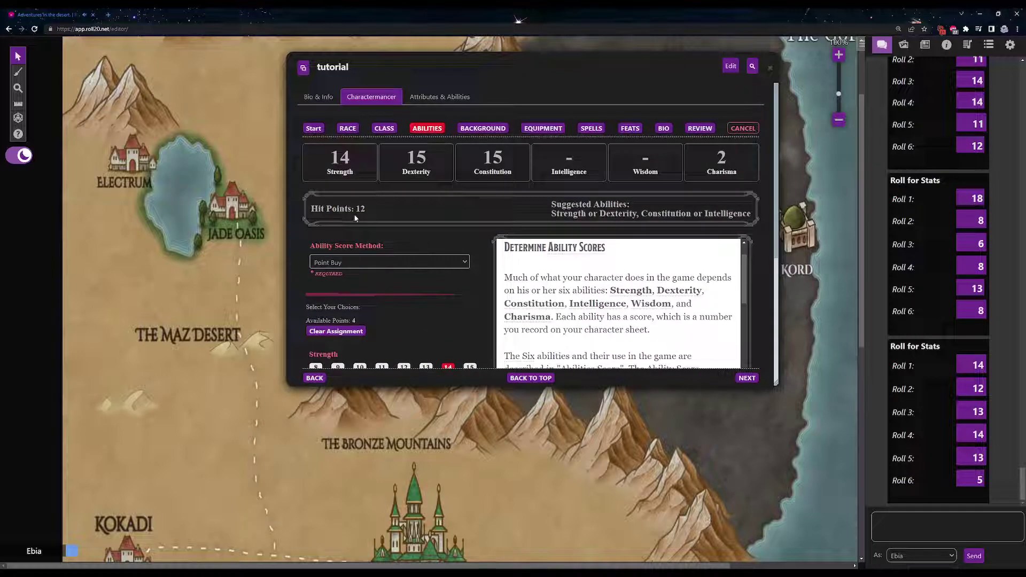
# Step: Spend the remaining points on Charisma 10, Wisdom 10 and Intelligence 8, after trying Charisma 12 and Wisdom 8
pyautogui.scroll(-4, 393, 219)
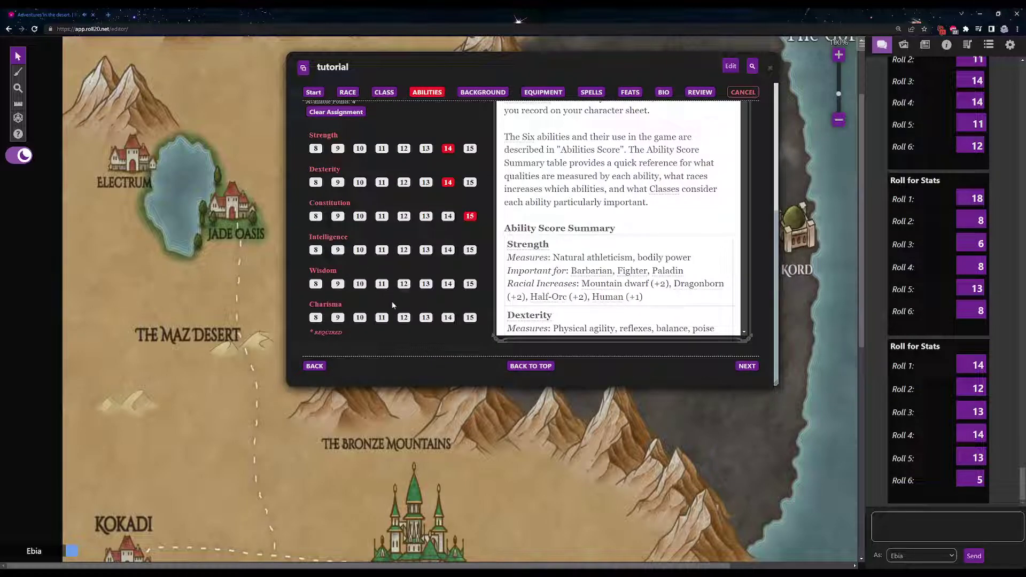
pyautogui.scroll(2, 405, 320)
pyautogui.scroll(-2, 405, 320)
pyautogui.click(403, 317)
pyautogui.scroll(2, 403, 317)
pyautogui.scroll(-2, 403, 317)
pyautogui.click(319, 285)
pyautogui.click(360, 317)
pyautogui.click(360, 283)
pyautogui.click(316, 250)
pyautogui.scroll(2, 448, 269)
pyautogui.scroll(2, 448, 269)
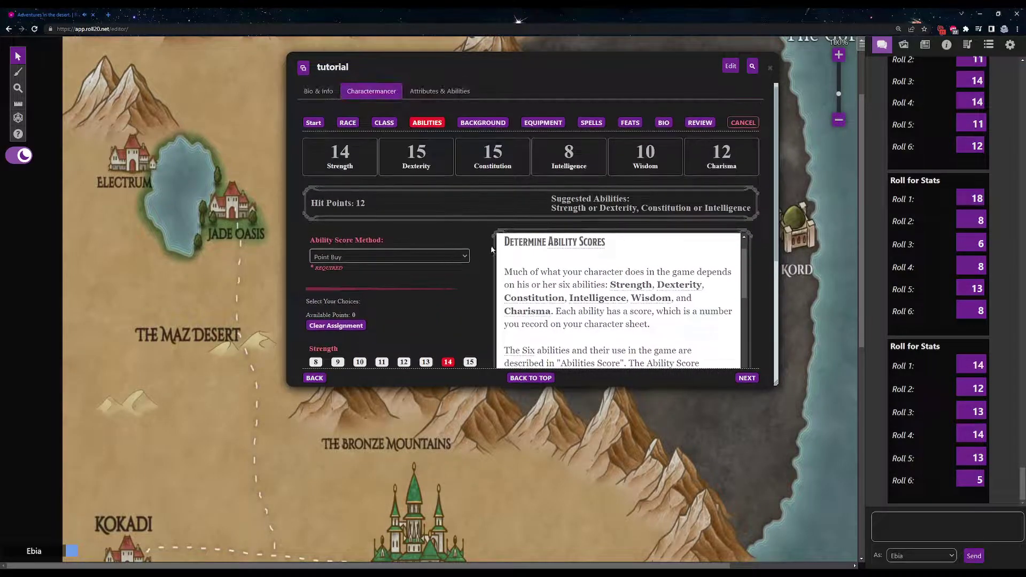
# Step: Proceed to the Background section and choose Dice Set (SRD) as the Soldier's tool proficiency
pyautogui.click(748, 379)
pyautogui.scroll(-3, 503, 224)
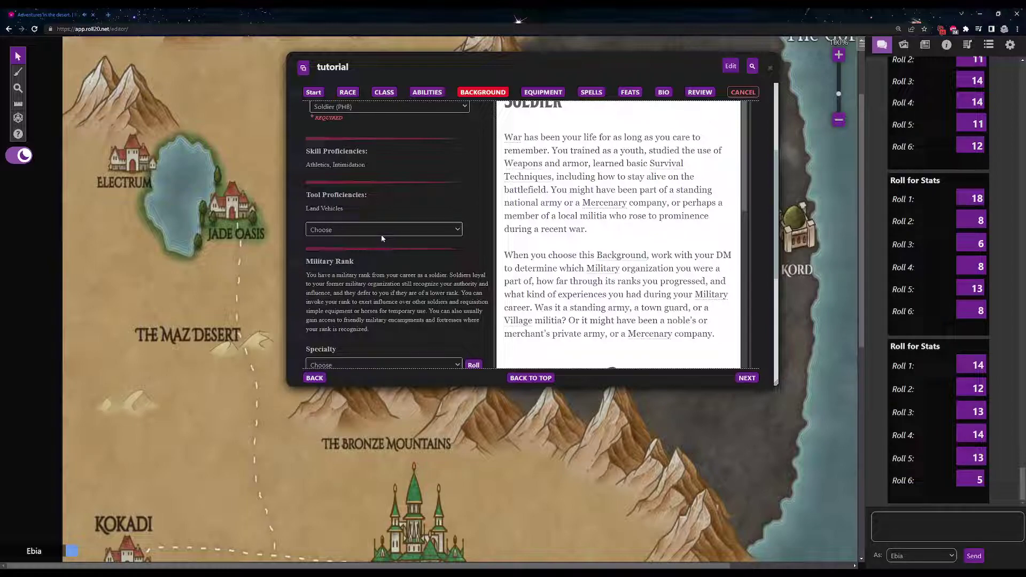
pyautogui.click(372, 256)
pyautogui.scroll(-2, 406, 224)
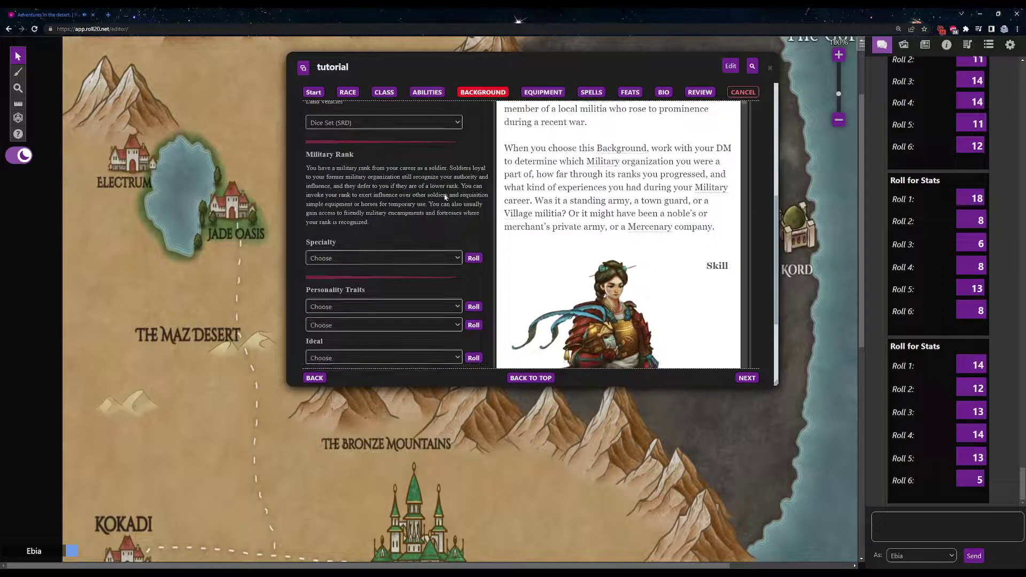
# Step: Roll randomly for the Soldier's specialty and both personality traits
pyautogui.scroll(-2, 413, 219)
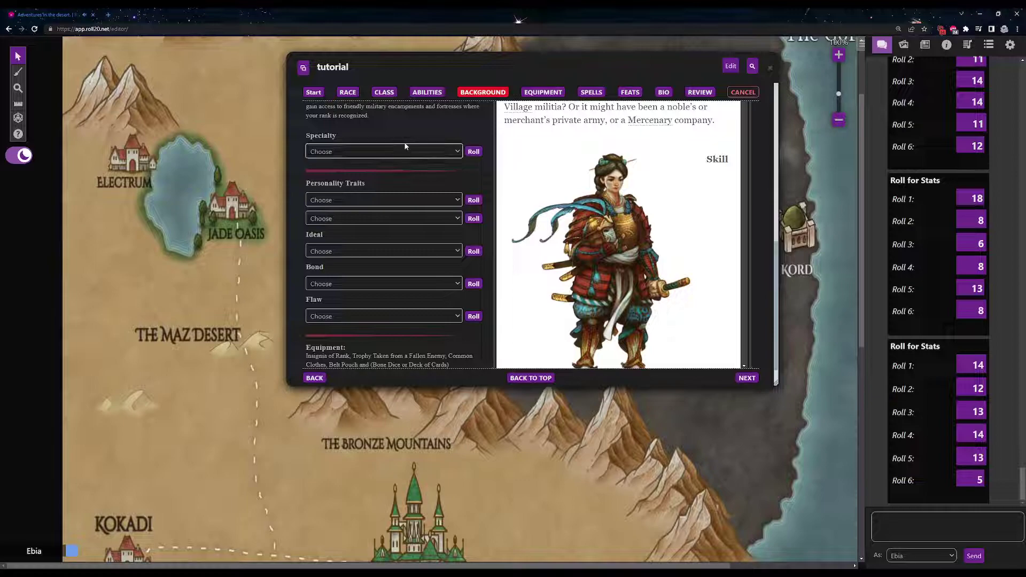
pyautogui.click(473, 151)
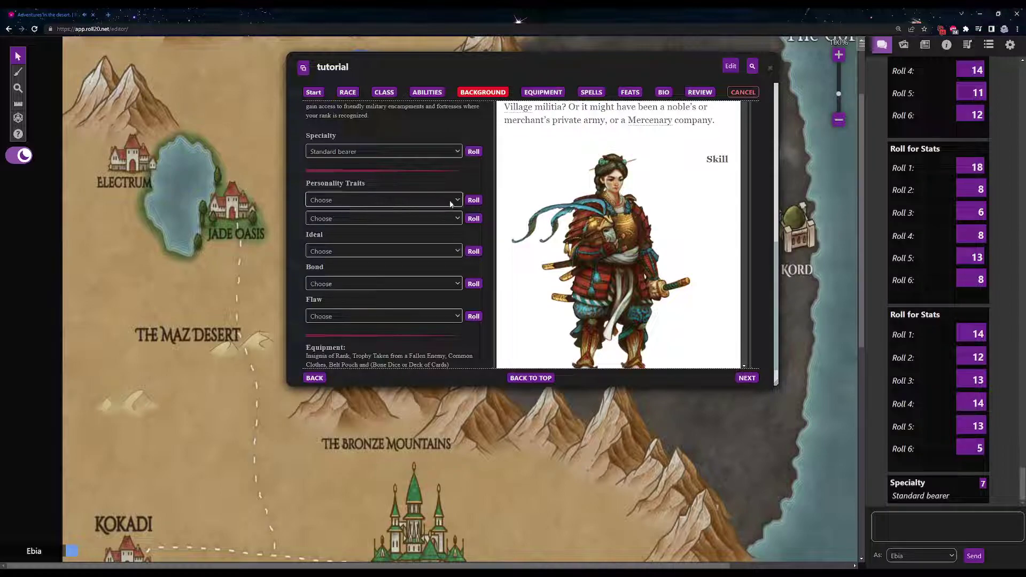
pyautogui.click(475, 201)
pyautogui.click(472, 219)
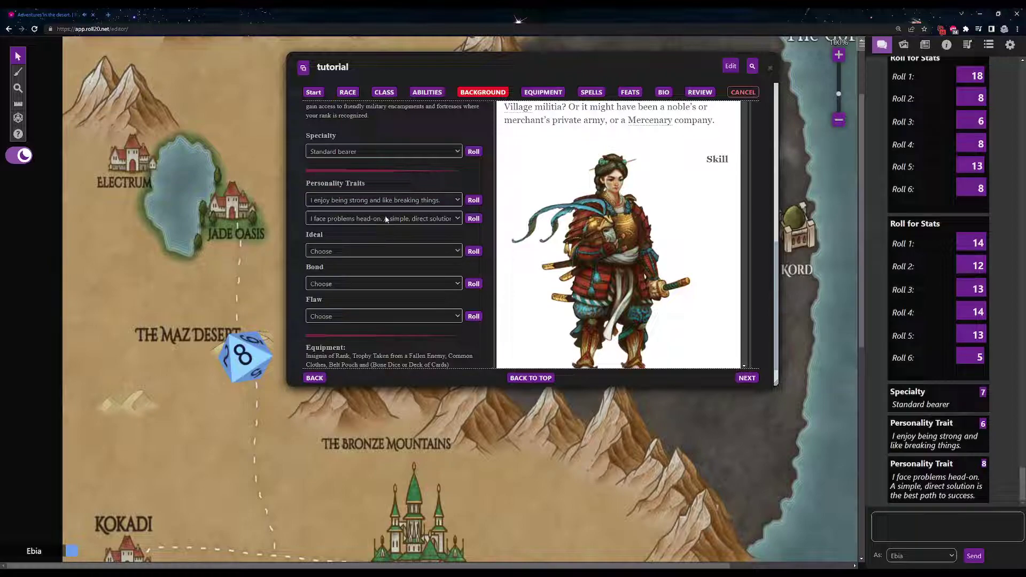
# Step: Review the Soldier background page, from the ability scores and proficiencies to the personality options and equipment
pyautogui.scroll(-1, 438, 205)
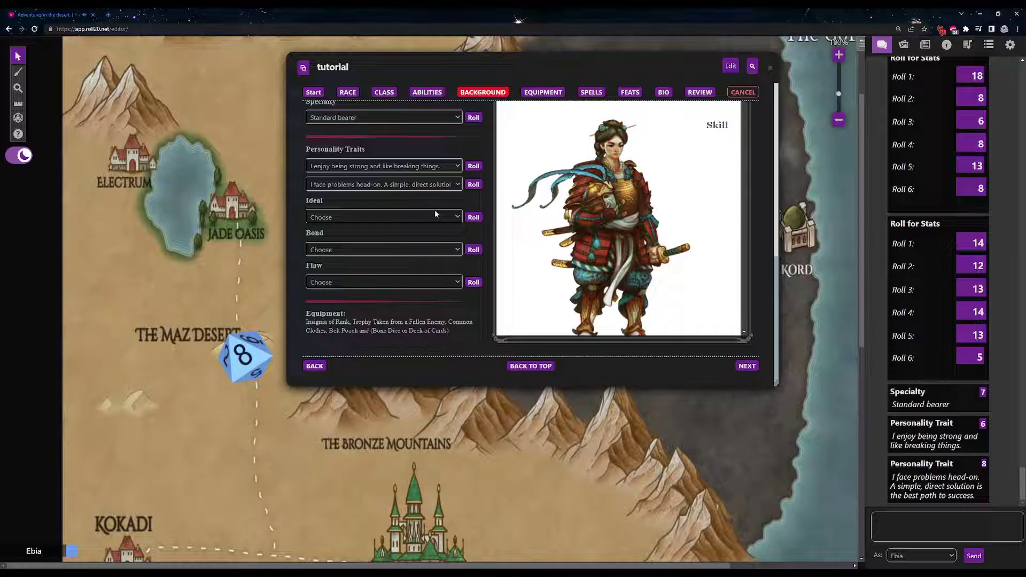
pyautogui.scroll(6, 434, 214)
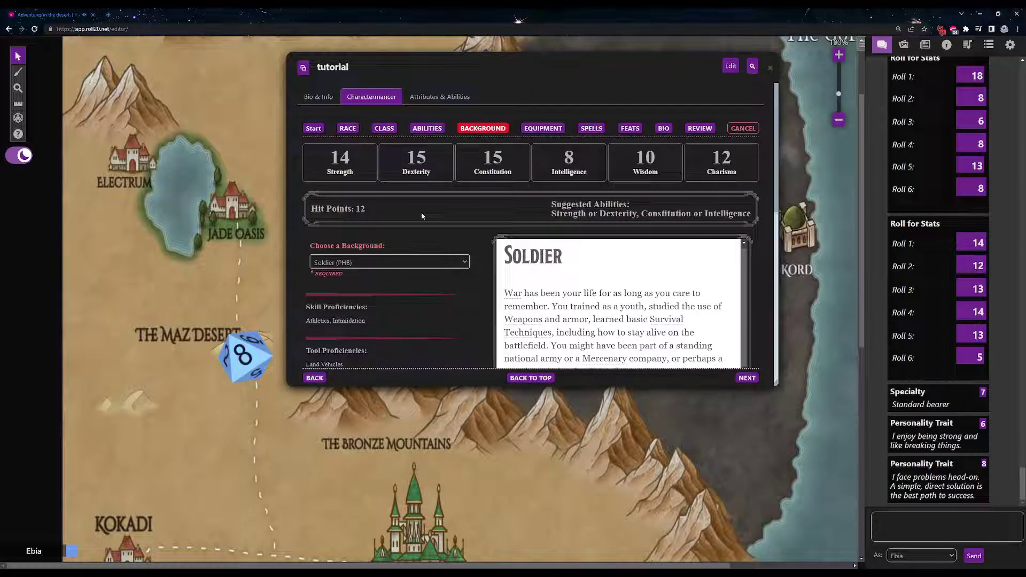
pyautogui.scroll(-3, 421, 213)
pyautogui.scroll(3, 470, 168)
pyautogui.scroll(-1, 486, 166)
pyautogui.scroll(-5, 486, 166)
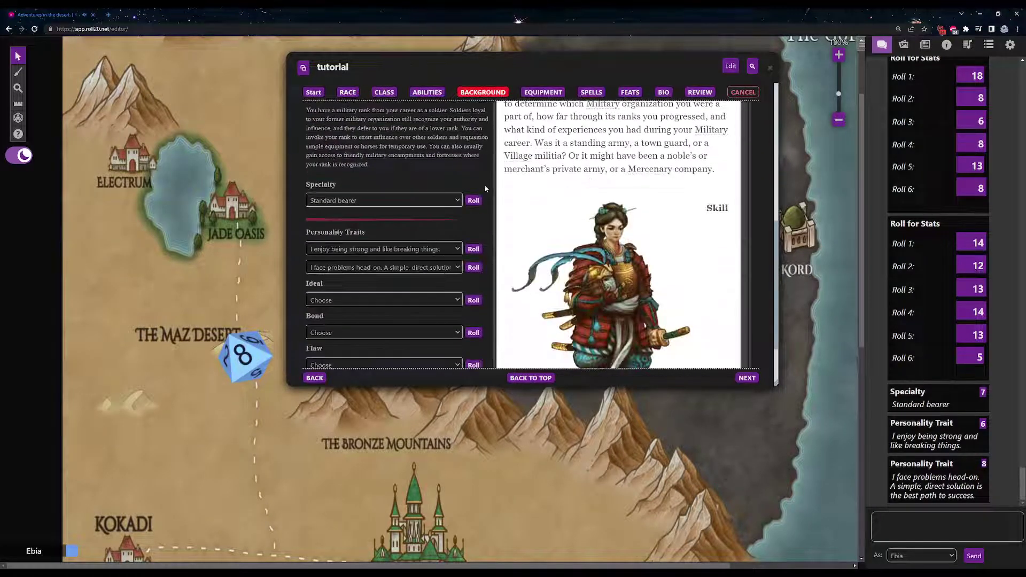
pyautogui.scroll(7, 455, 174)
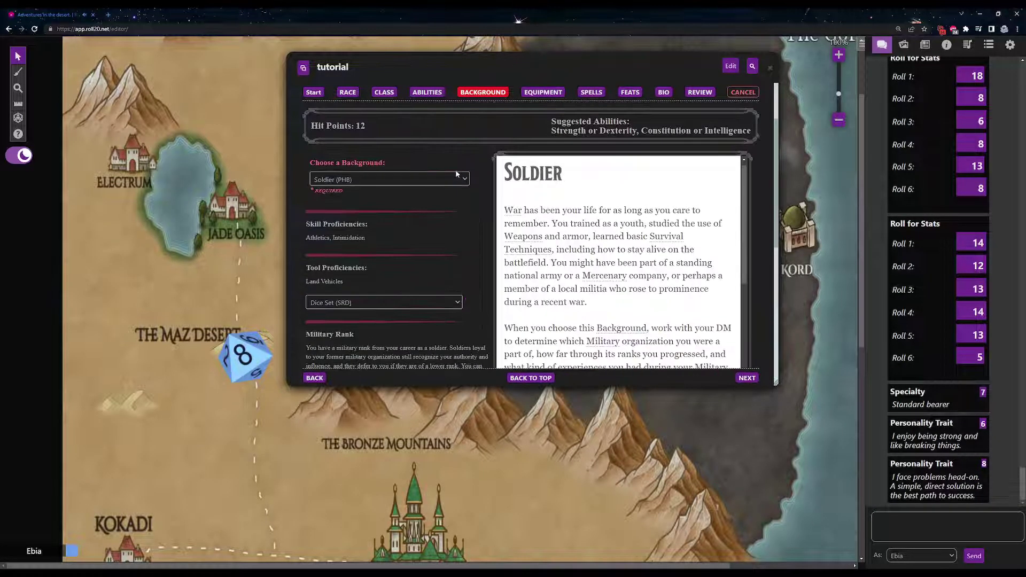
pyautogui.scroll(-8, 454, 170)
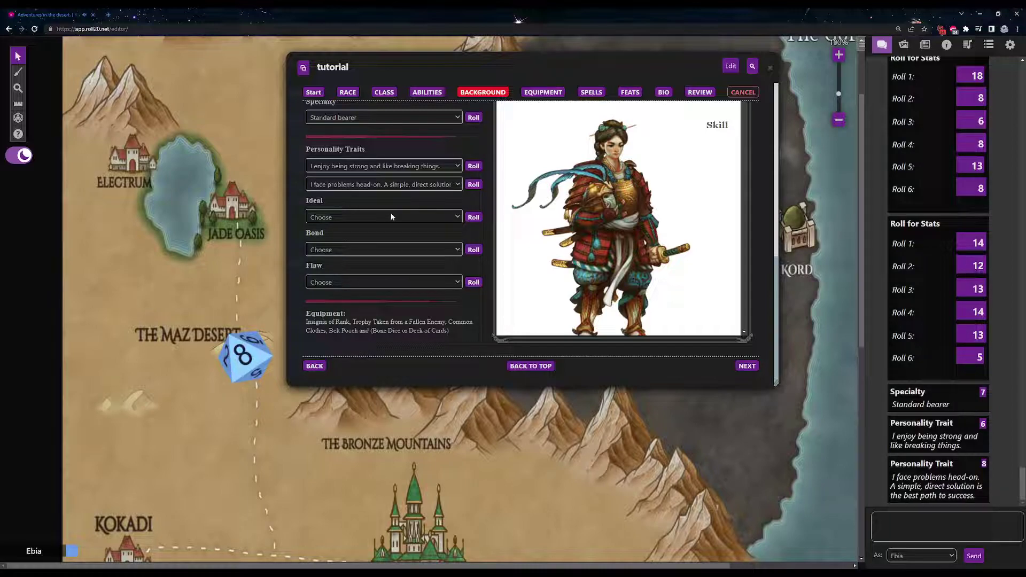
# Step: Roll randomly for the Soldier's ideal, bond and flaw
pyautogui.click(473, 219)
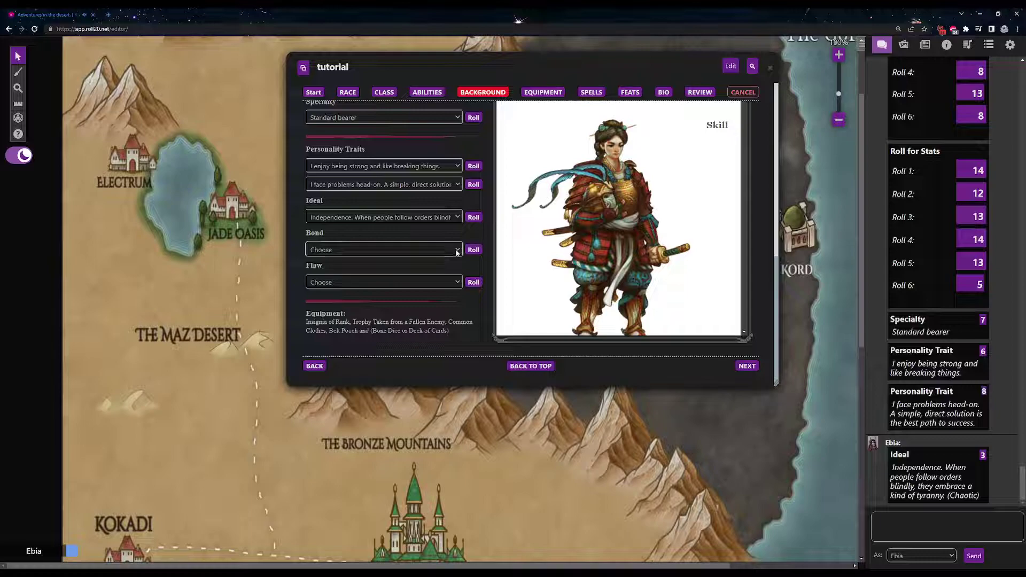
pyautogui.click(474, 250)
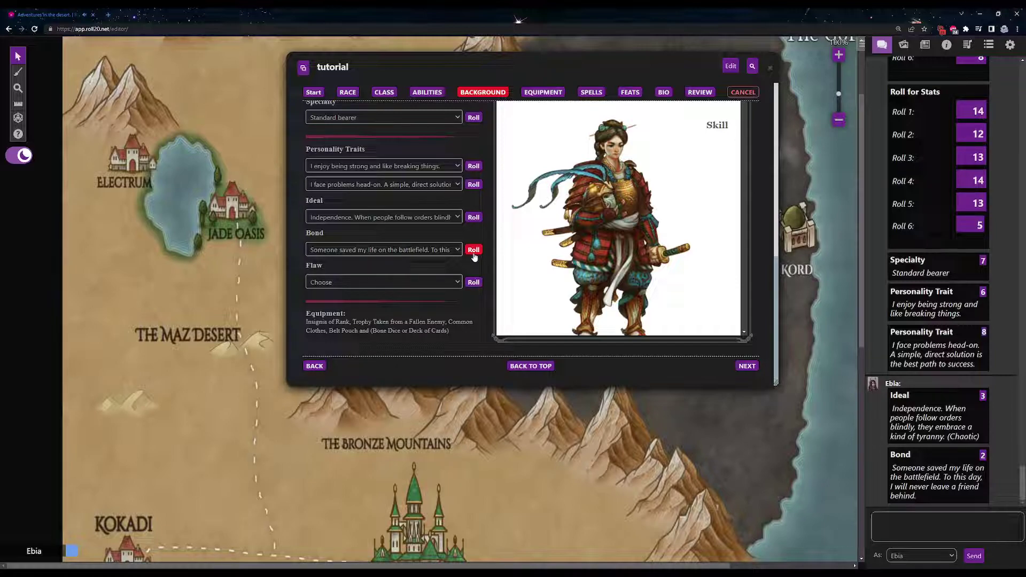
pyautogui.click(469, 282)
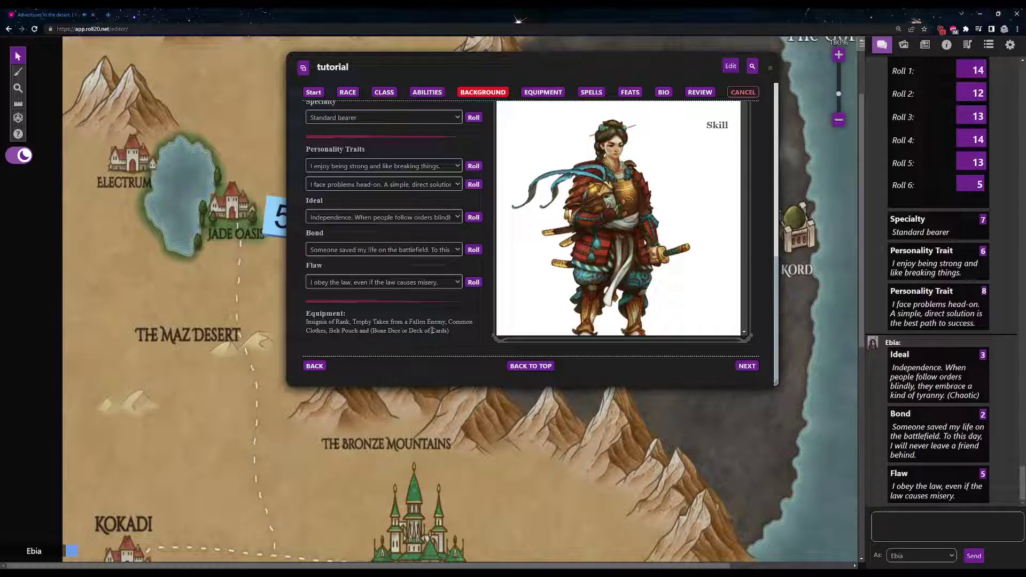
# Step: Proceed to the Equipment section and choose Starting Wealth (PHB) as the equipment method
pyautogui.click(746, 366)
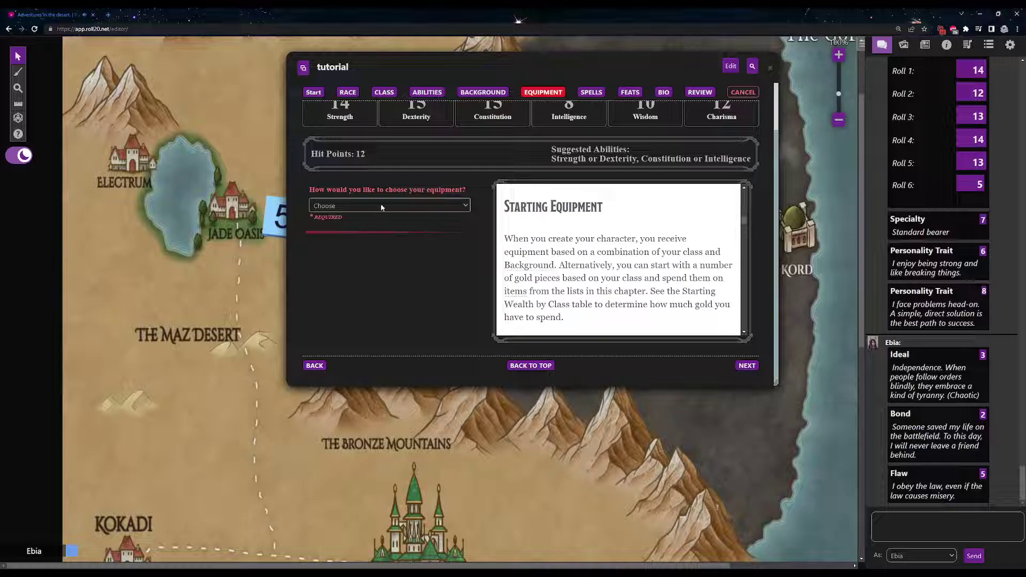
pyautogui.click(361, 238)
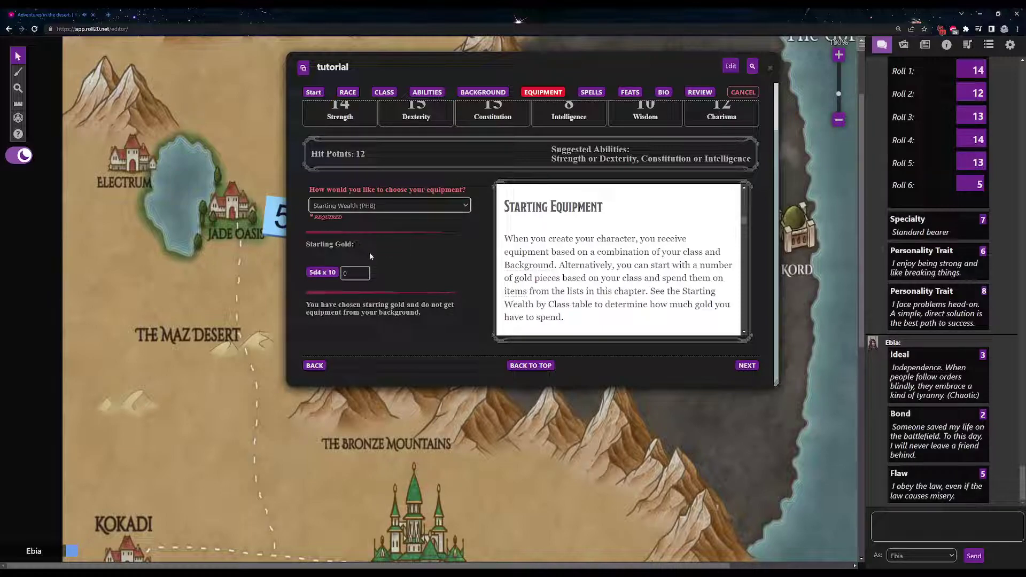
# Step: Roll the Fighter's starting gold, check the dice breakdown, and switch the equipment method to Class Equipment
pyautogui.click(322, 274)
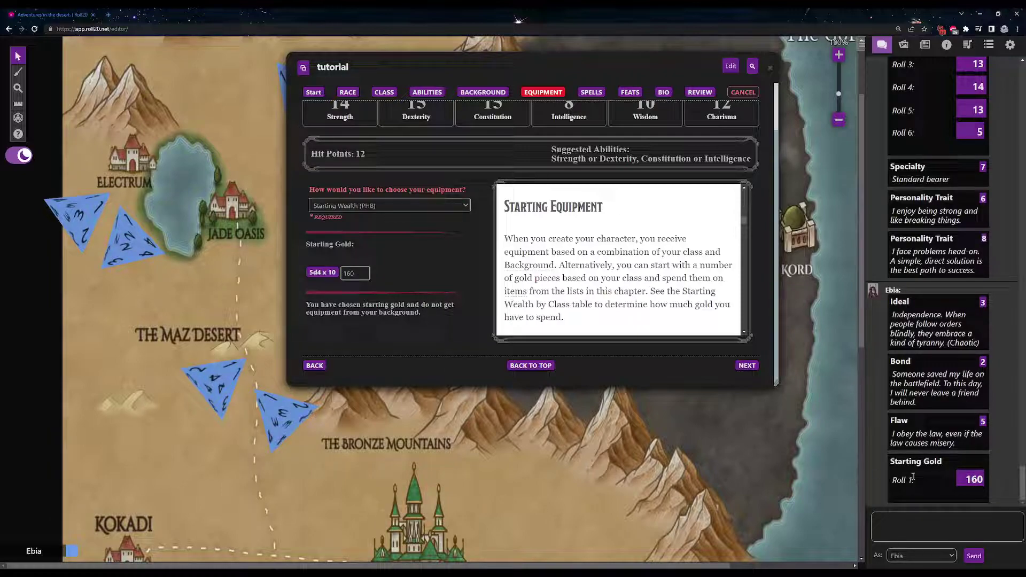
pyautogui.moveTo(979, 479)
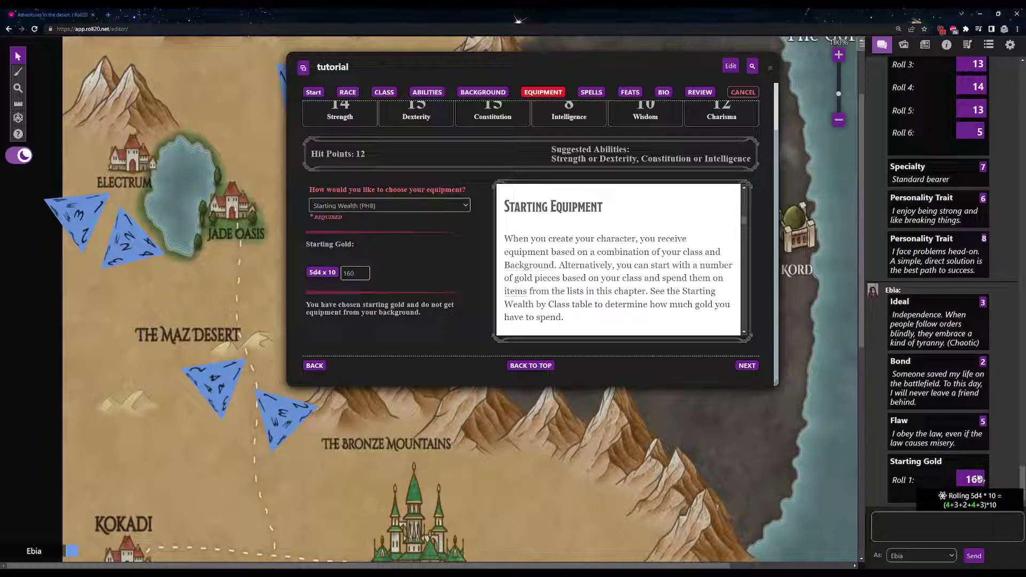
pyautogui.click(413, 222)
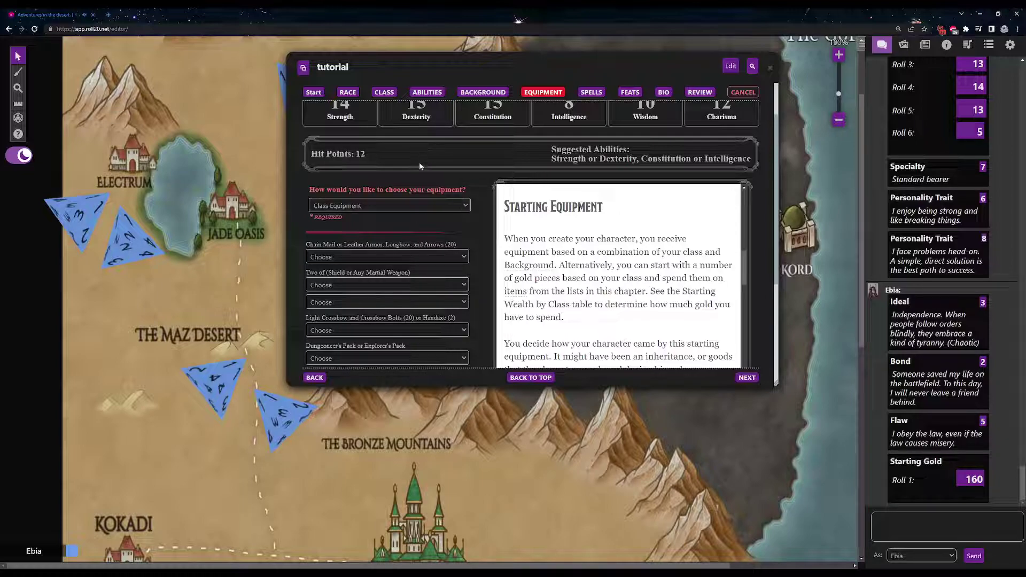
# Step: Check the Fighter's equipment options at the end of the Class section and return to the Equipment section
pyautogui.click(385, 92)
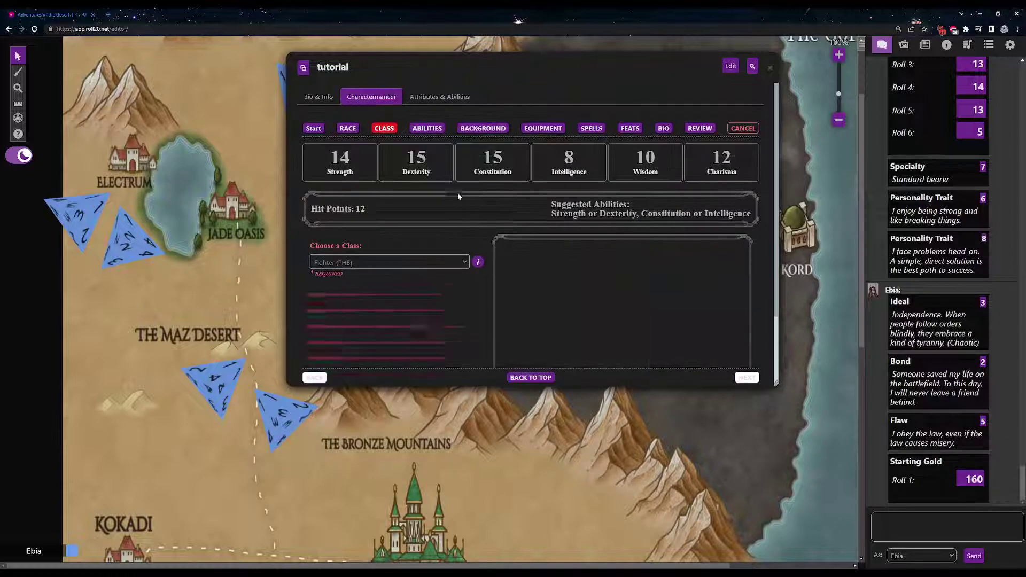
pyautogui.scroll(-3, 385, 310)
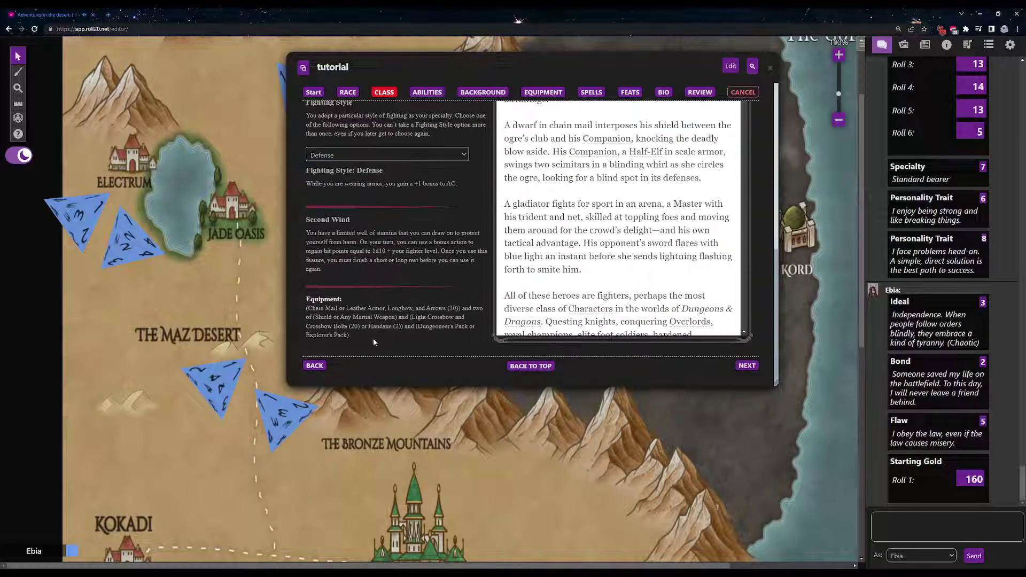
pyautogui.moveTo(357, 339); pyautogui.dragTo(293, 309)
pyautogui.click(378, 302)
pyautogui.click(544, 92)
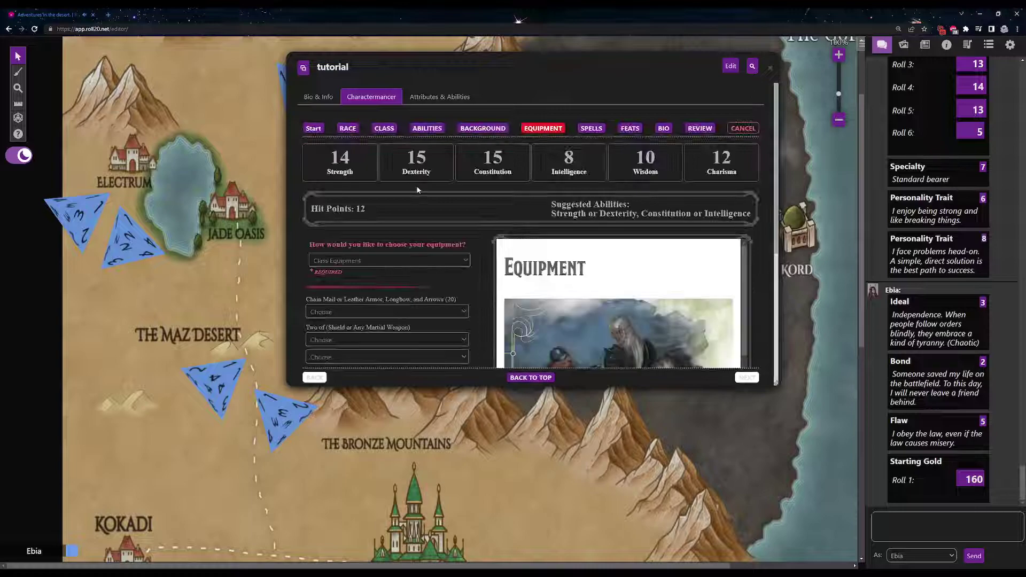
# Step: Choose Leather Armor, Longbow, and Arrows (20) as class equipment, plus a Shield and a War Pick (SRD)
pyautogui.scroll(-2, 417, 190)
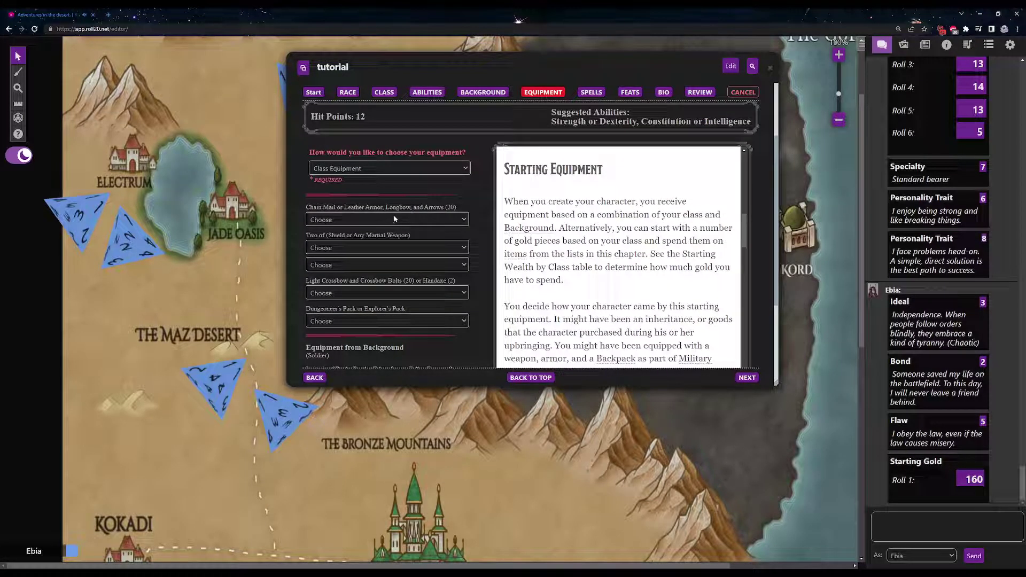
pyautogui.scroll(2, 416, 186)
pyautogui.scroll(-2, 415, 184)
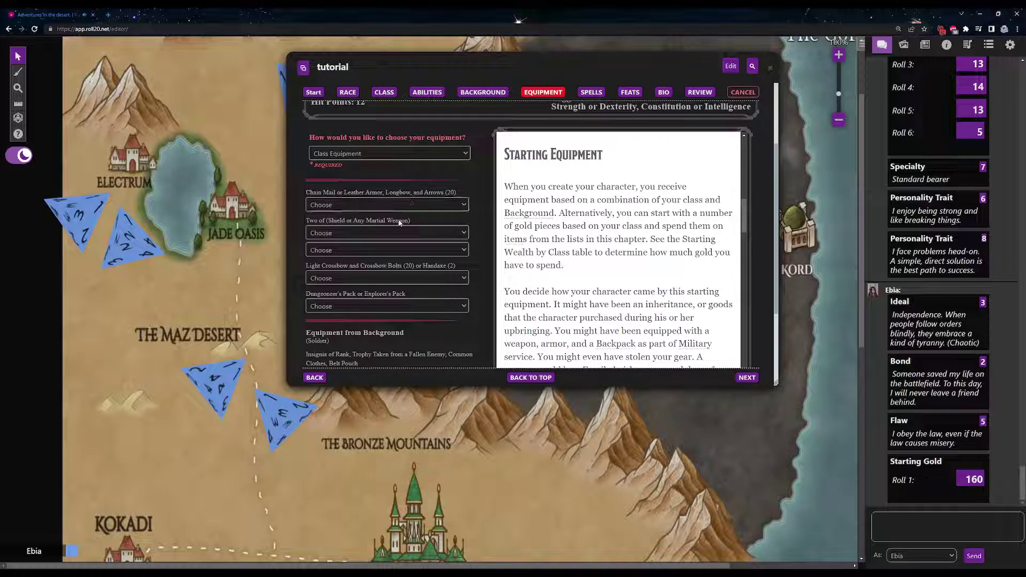
pyautogui.click(400, 236)
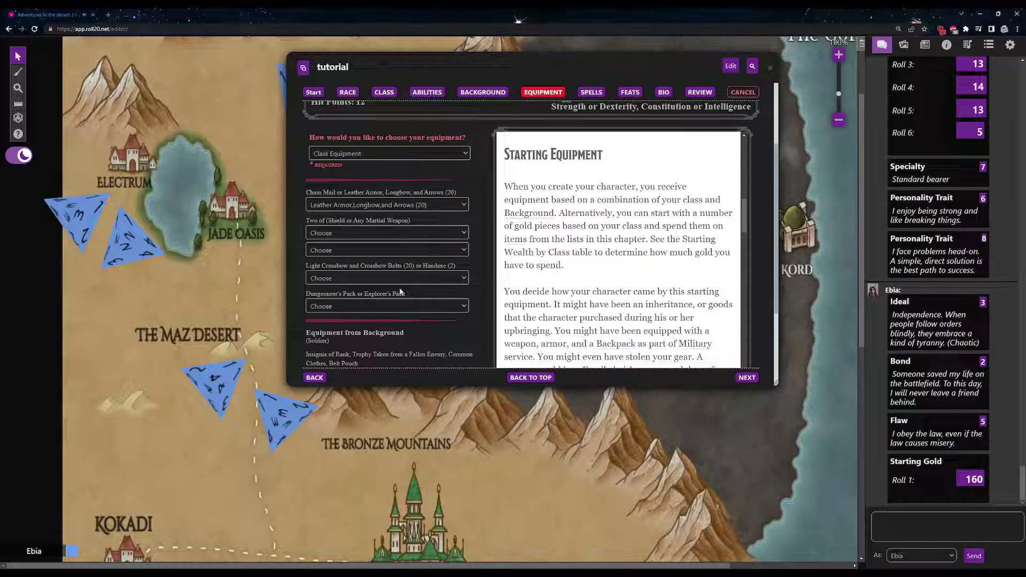
pyautogui.click(387, 233)
pyautogui.click(397, 252)
pyautogui.press('w')
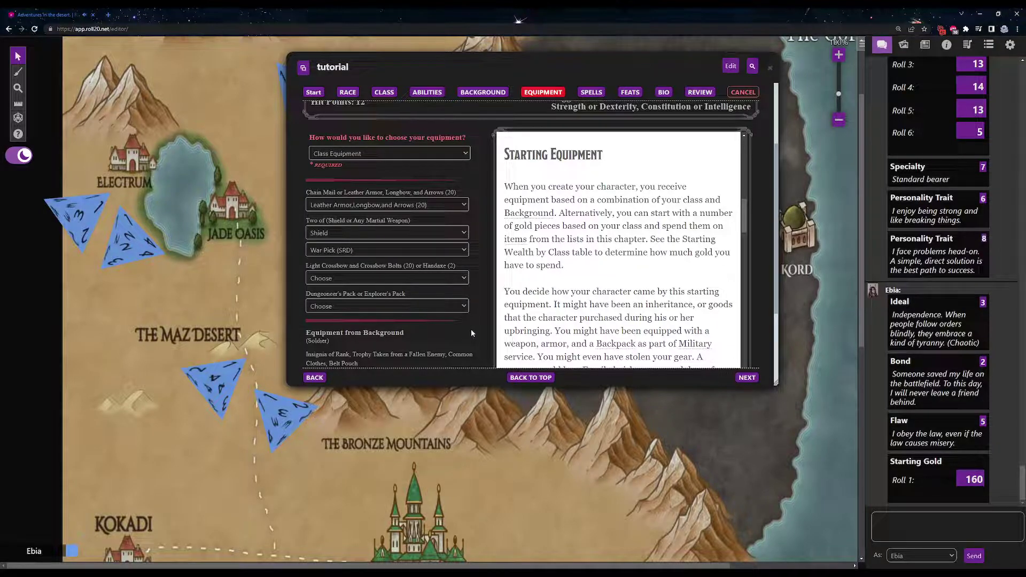
# Step: Choose Bone Dice for the Soldier background equipment and the Dungeoneer's Pack for the class pack
pyautogui.scroll(-2, 471, 331)
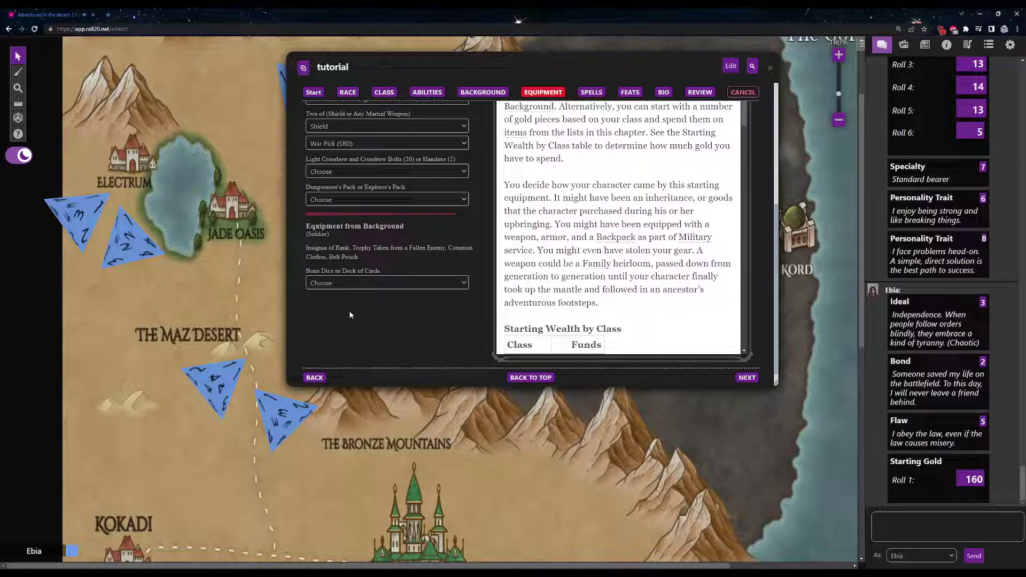
pyautogui.click(367, 306)
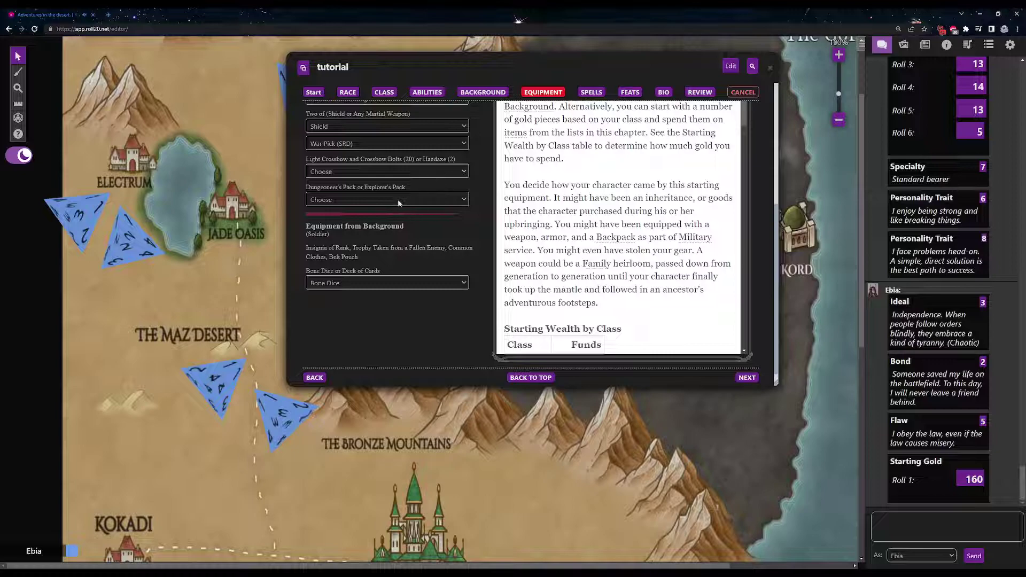
pyautogui.click(369, 217)
# Step: Read the equipment reference from the starting wealth table to the rules on magic items, gems and trade goods
pyautogui.scroll(-4, 614, 235)
pyautogui.scroll(-2, 649, 306)
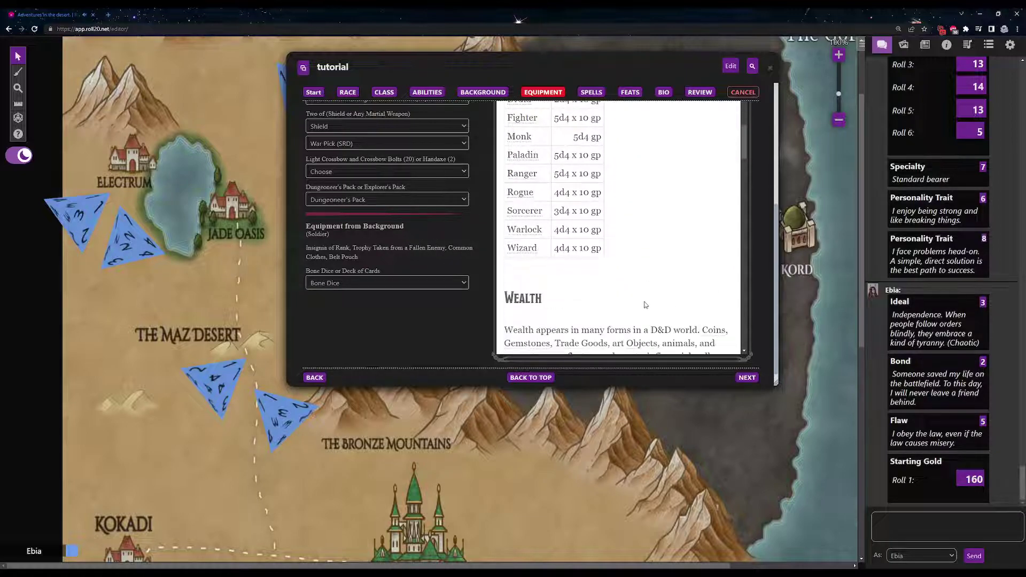
pyautogui.scroll(-2, 649, 306)
pyautogui.scroll(-1, 411, 235)
pyautogui.scroll(-10, 532, 235)
pyautogui.scroll(-7, 532, 235)
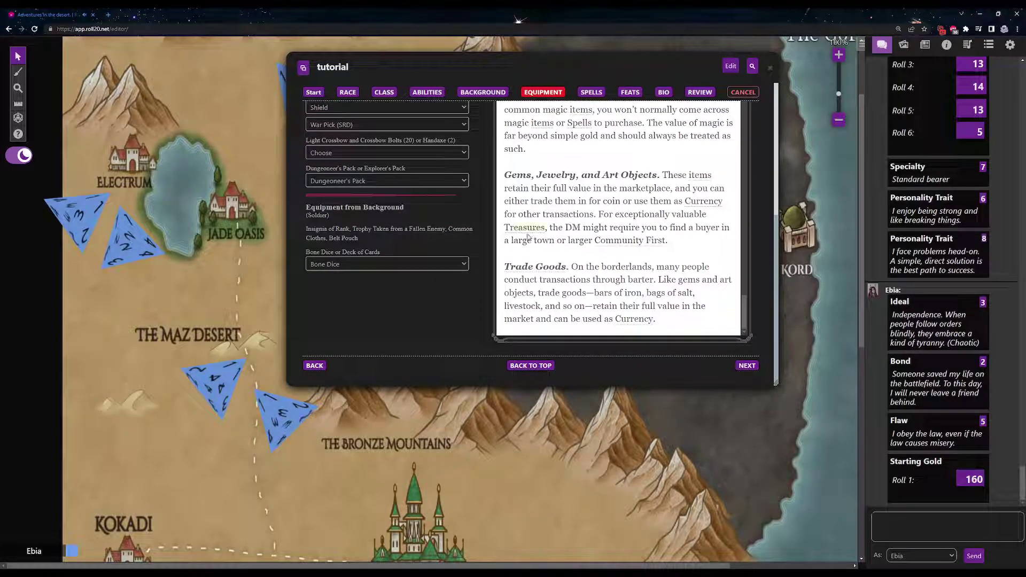
pyautogui.scroll(3, 416, 293)
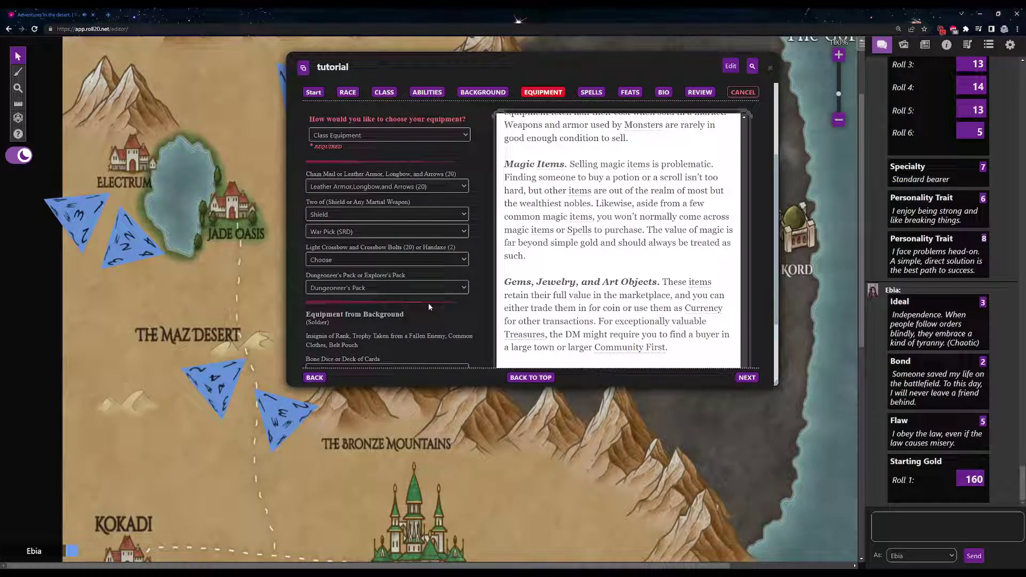
# Step: Review the Tiefling cantrips in the Spells section and continue past Feats to the Bio section
pyautogui.click(740, 377)
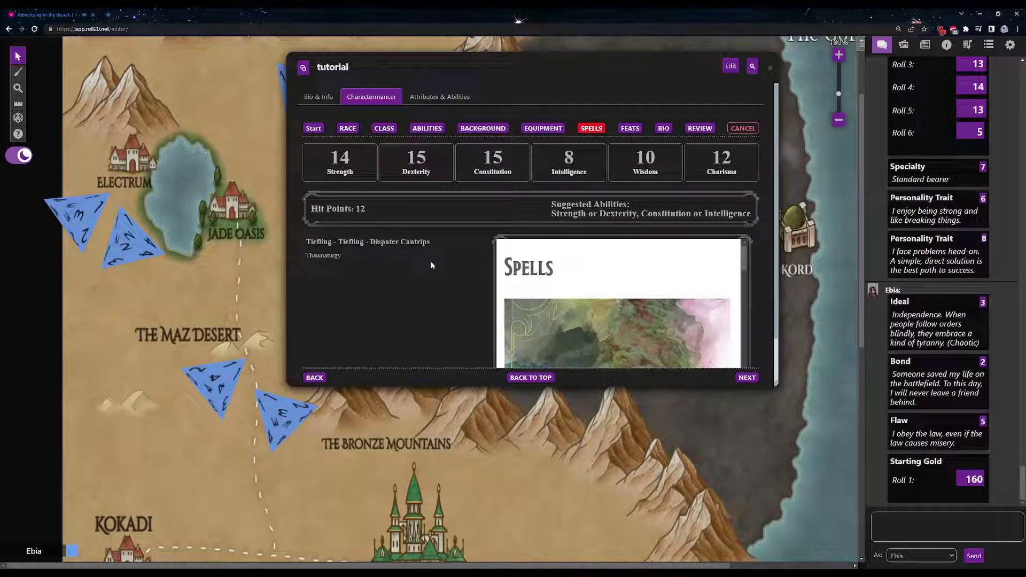
pyautogui.scroll(-1, 432, 266)
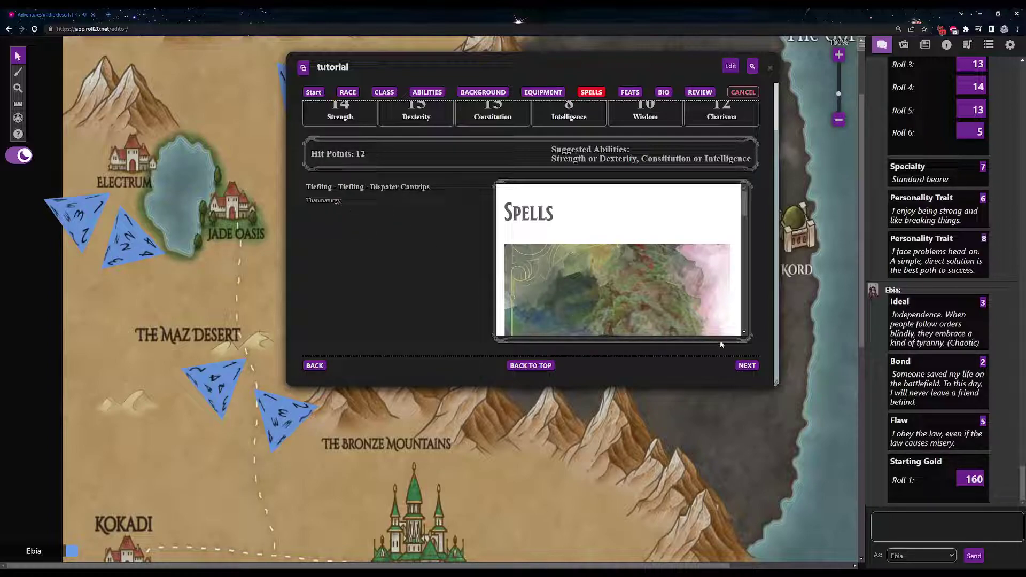
pyautogui.click(746, 366)
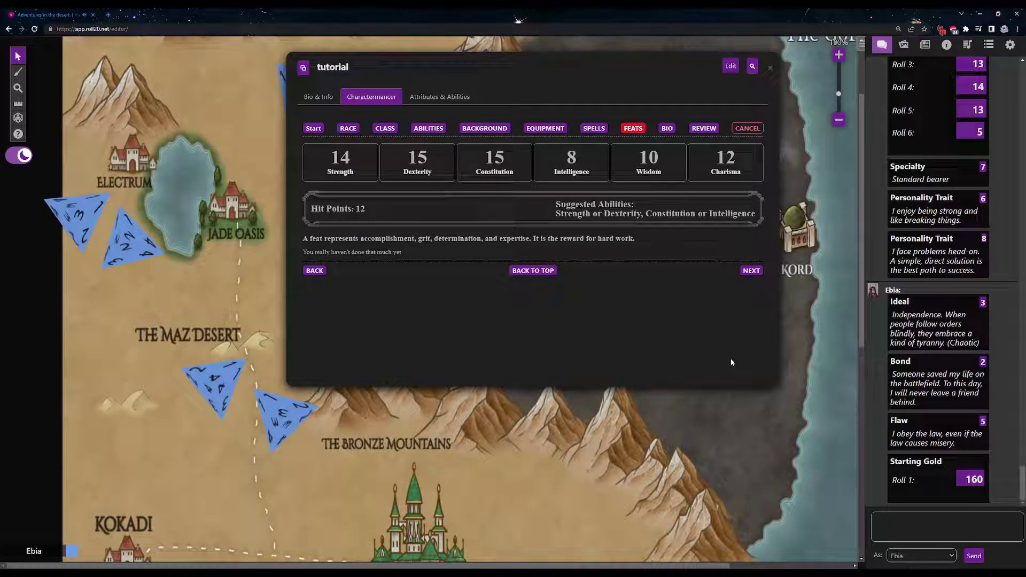
pyautogui.click(753, 271)
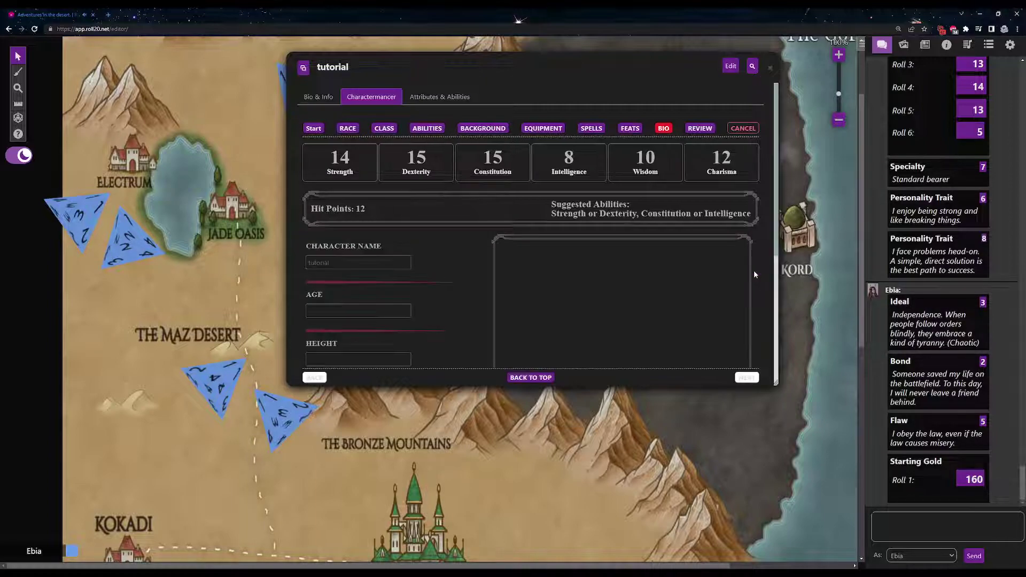
# Step: Replace the character name with Creed, a virtue name from the Tiefling names reference
pyautogui.scroll(-3, 753, 270)
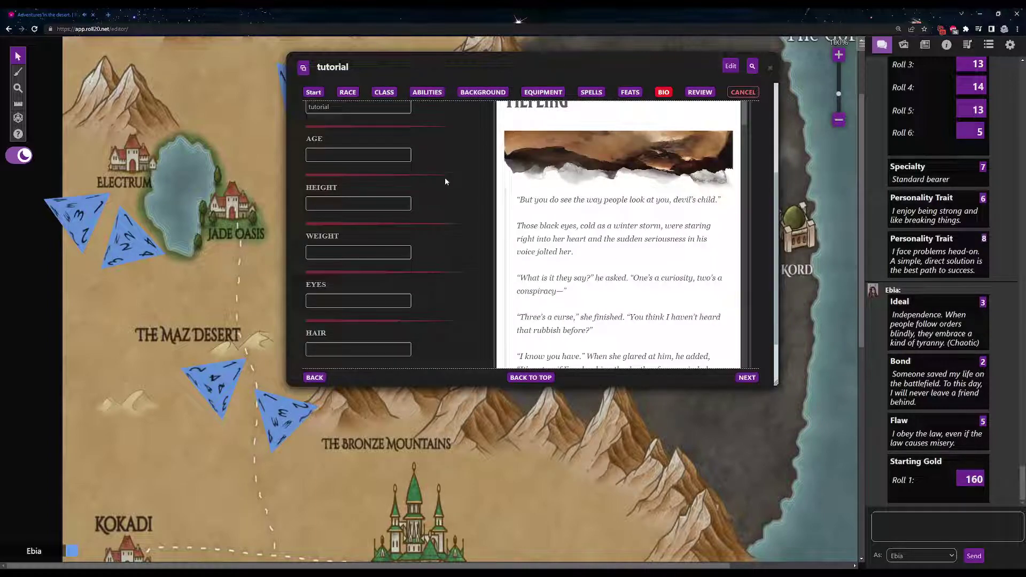
pyautogui.scroll(3, 445, 182)
pyautogui.doubleClick(319, 214)
pyautogui.press('BackSpace')
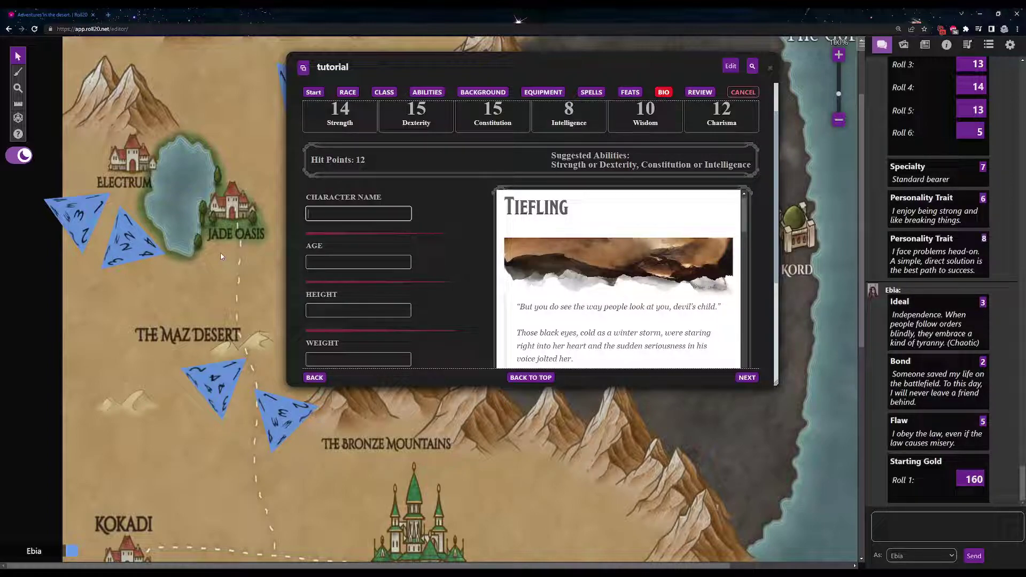
pyautogui.scroll(-10, 666, 298)
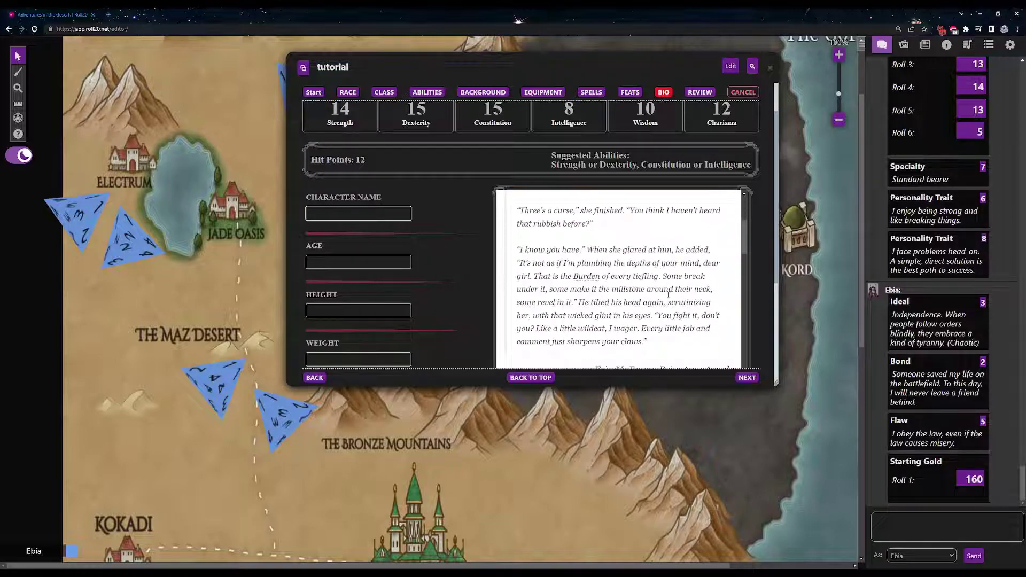
pyautogui.scroll(-3, 665, 297)
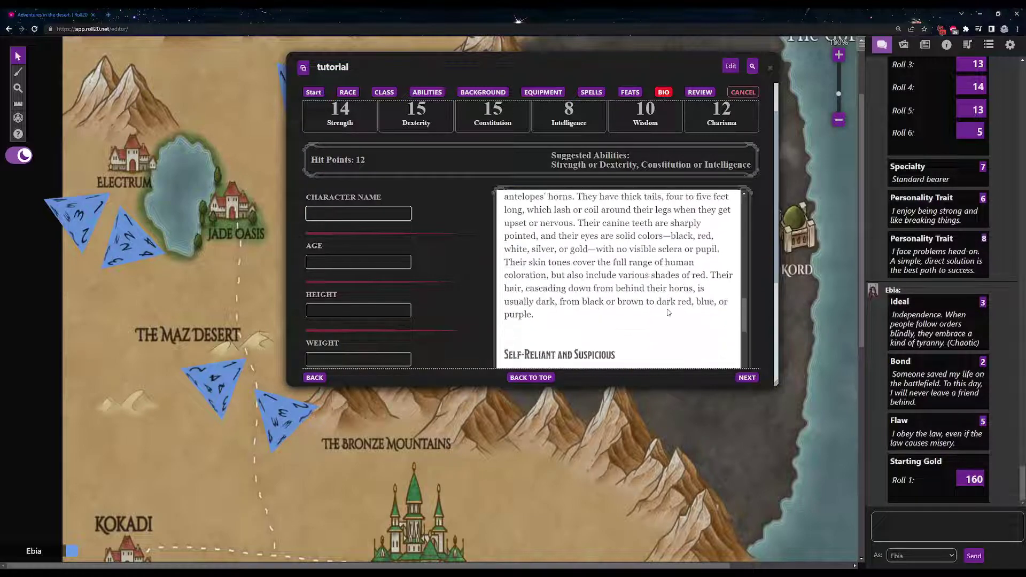
pyautogui.scroll(-5, 641, 277)
pyautogui.scroll(-8, 640, 277)
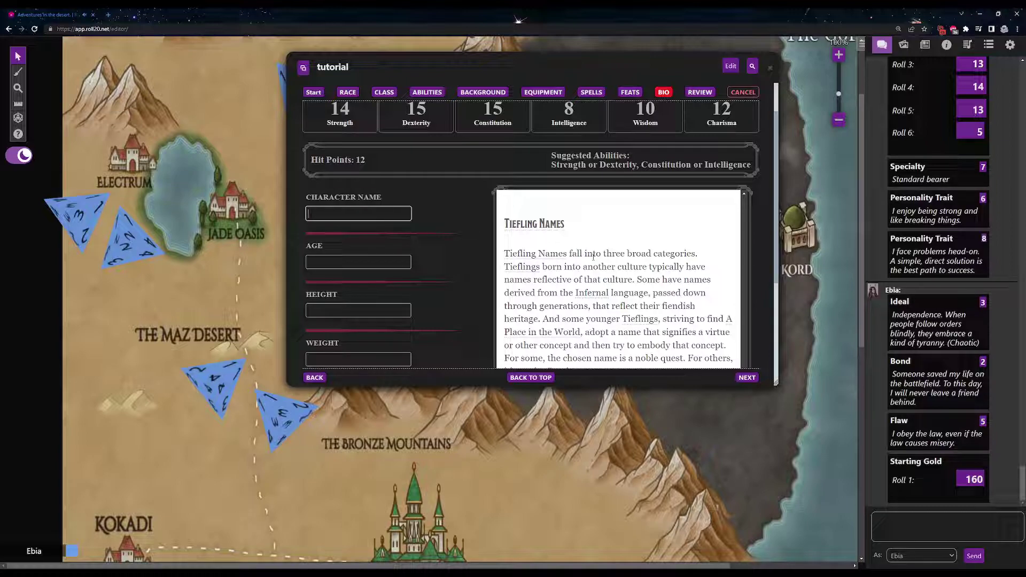
pyautogui.scroll(-2, 593, 256)
pyautogui.scroll(-2, 636, 260)
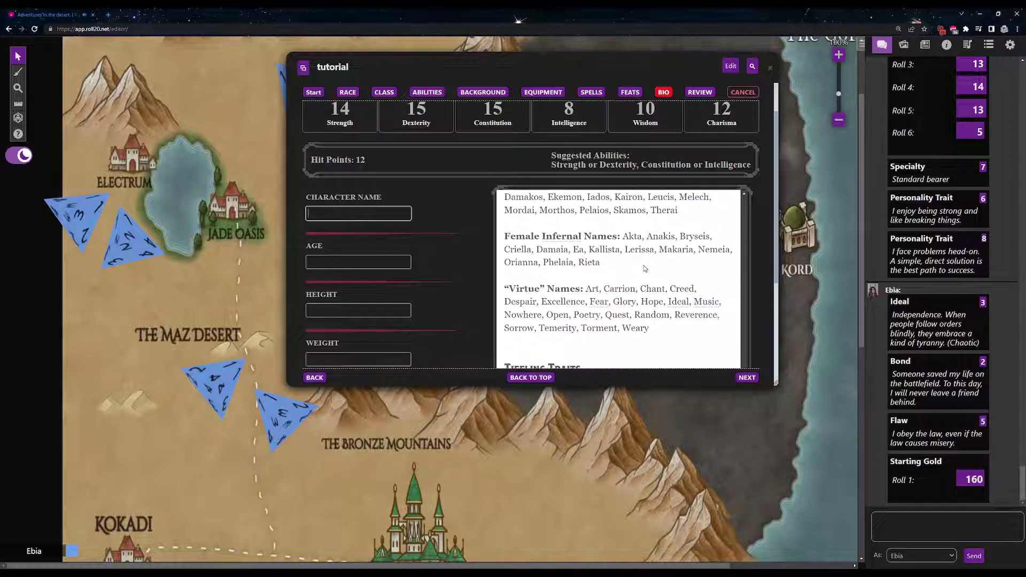
pyautogui.scroll(2, 649, 268)
pyautogui.scroll(-2, 651, 337)
pyautogui.write('Creed')
# Step: Set the character's age to 30, height to 5ft and weight to 120lbs
pyautogui.scroll(-4, 621, 346)
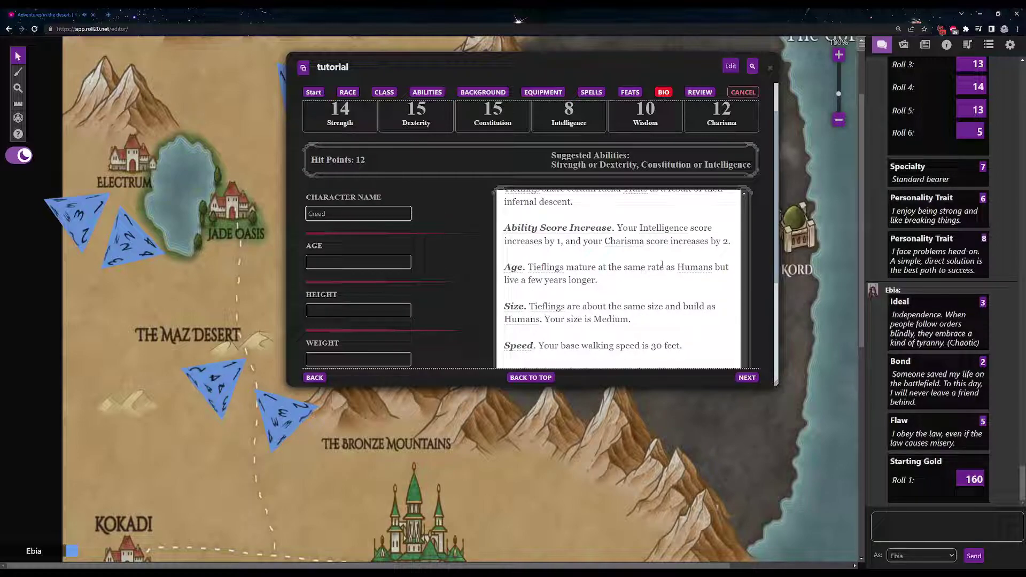
pyautogui.click(367, 258)
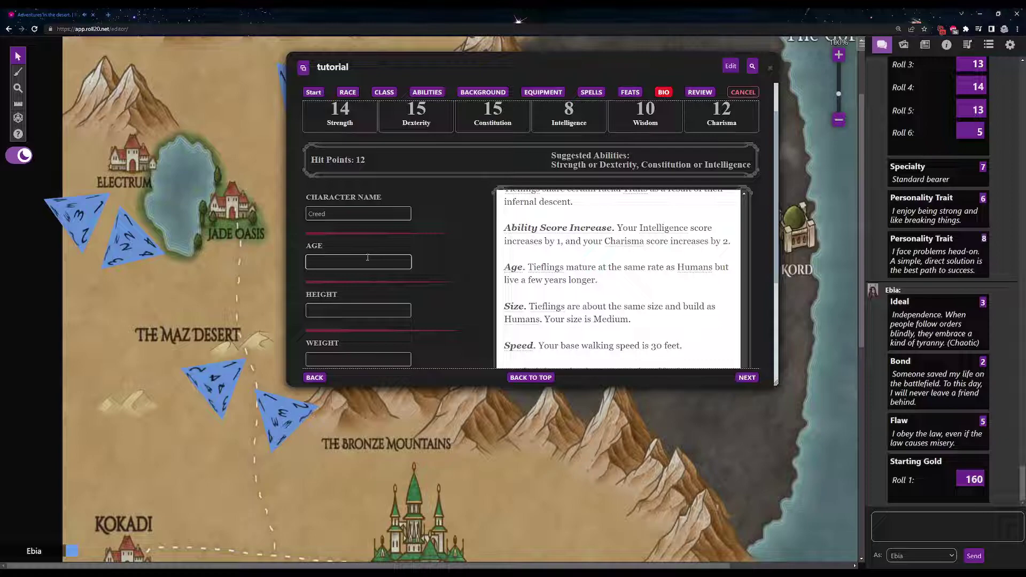
pyautogui.write('30')
pyautogui.scroll(-2, 445, 276)
pyautogui.click(373, 205)
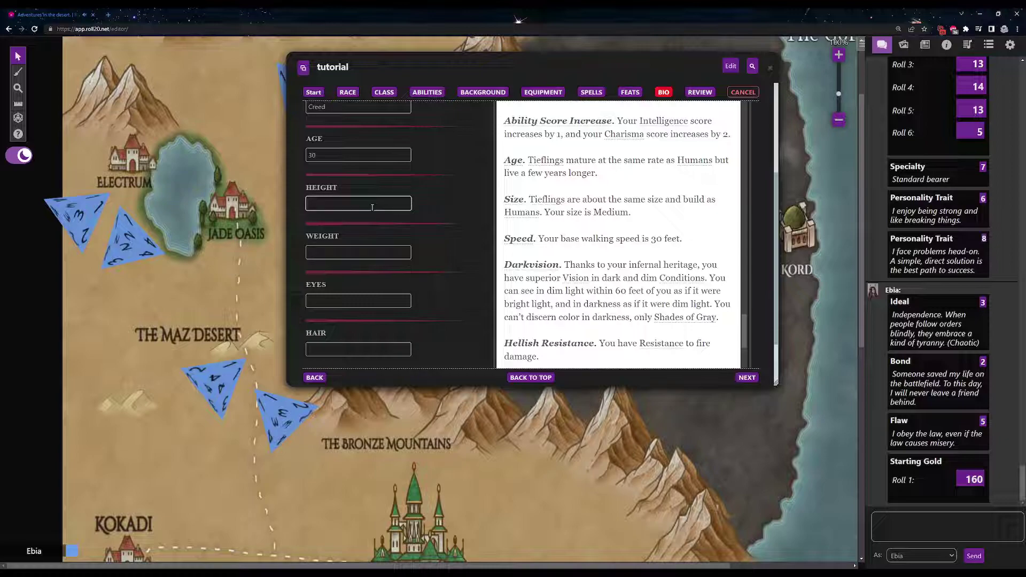
pyautogui.write('5ft')
pyautogui.click(390, 251)
pyautogui.write('120lbs')
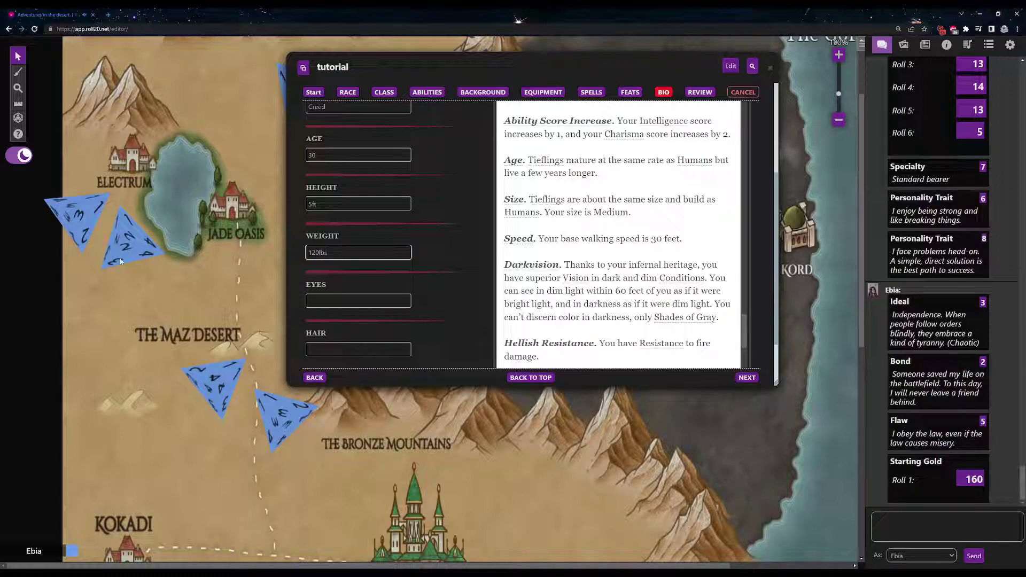
# Step: Set both the character's eyes and hair to green
pyautogui.scroll(-1, 438, 265)
pyautogui.click(396, 227)
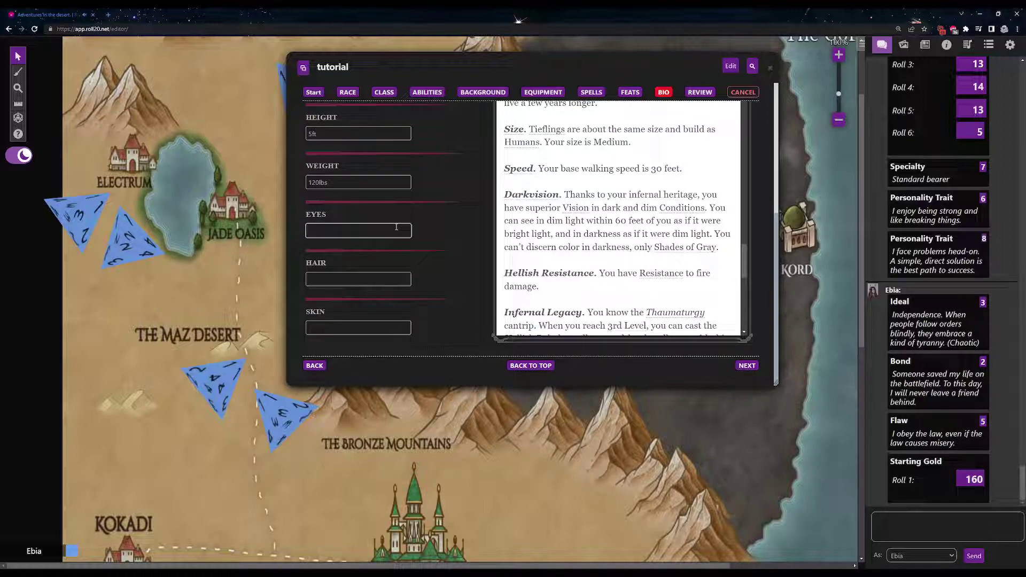
pyautogui.write('green')
pyautogui.click(380, 293)
pyautogui.click(390, 283)
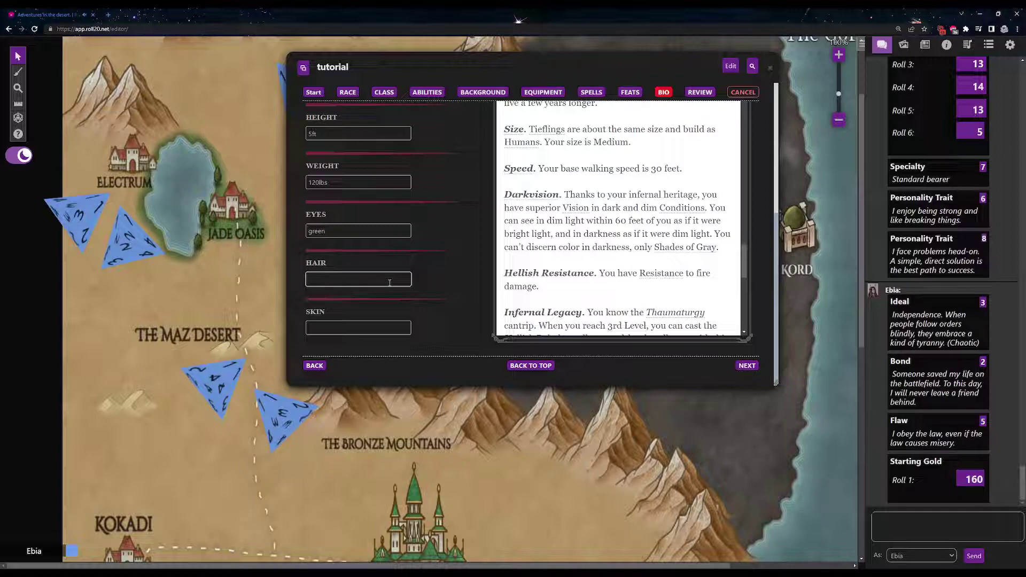
pyautogui.write('green')
# Step: Set the character's skin to black, consulting the Tiefling reference, and continue to the review of all choices
pyautogui.click(388, 330)
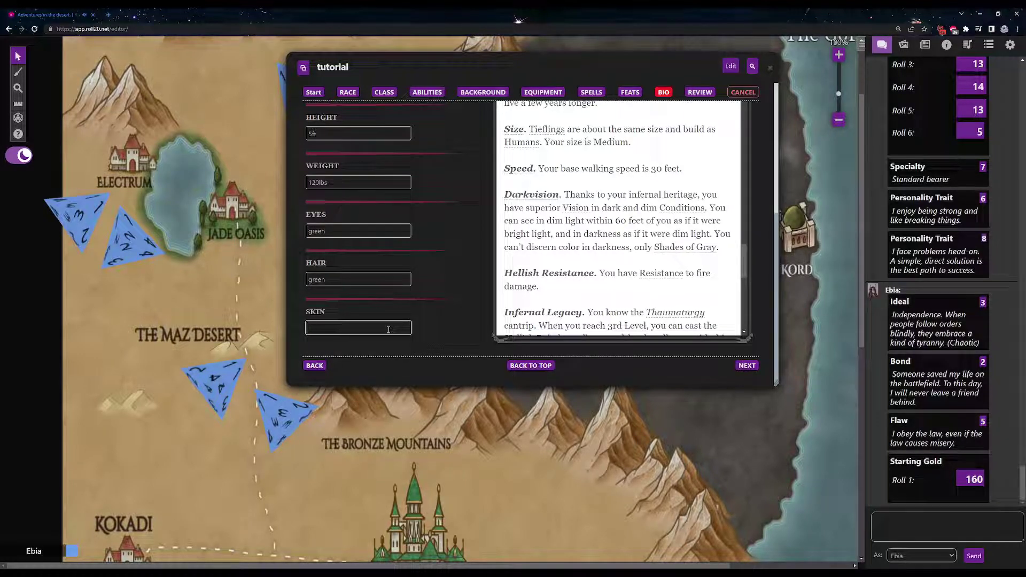
pyautogui.scroll(-3, 635, 216)
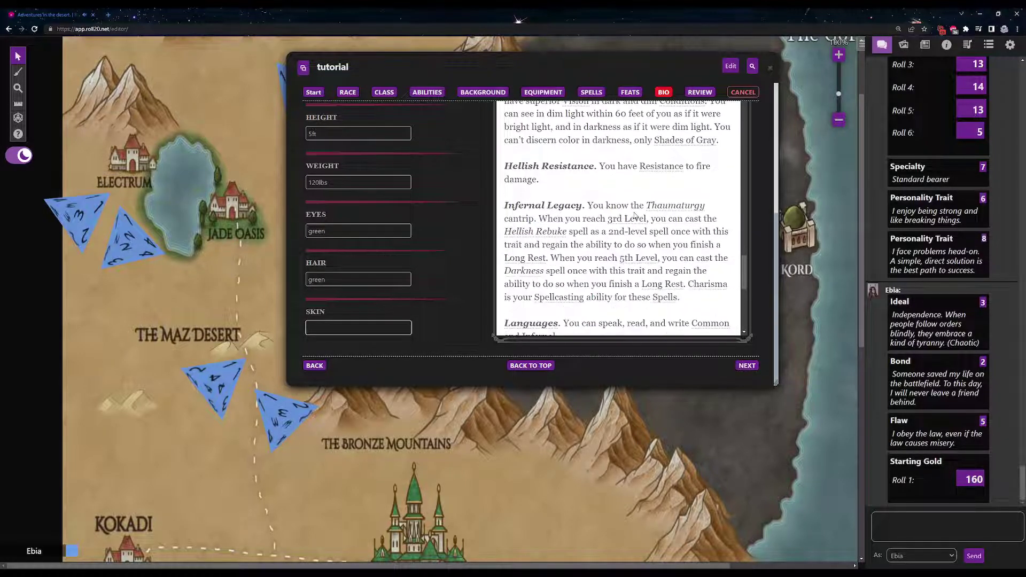
pyautogui.scroll(-2, 635, 216)
pyautogui.scroll(15, 628, 203)
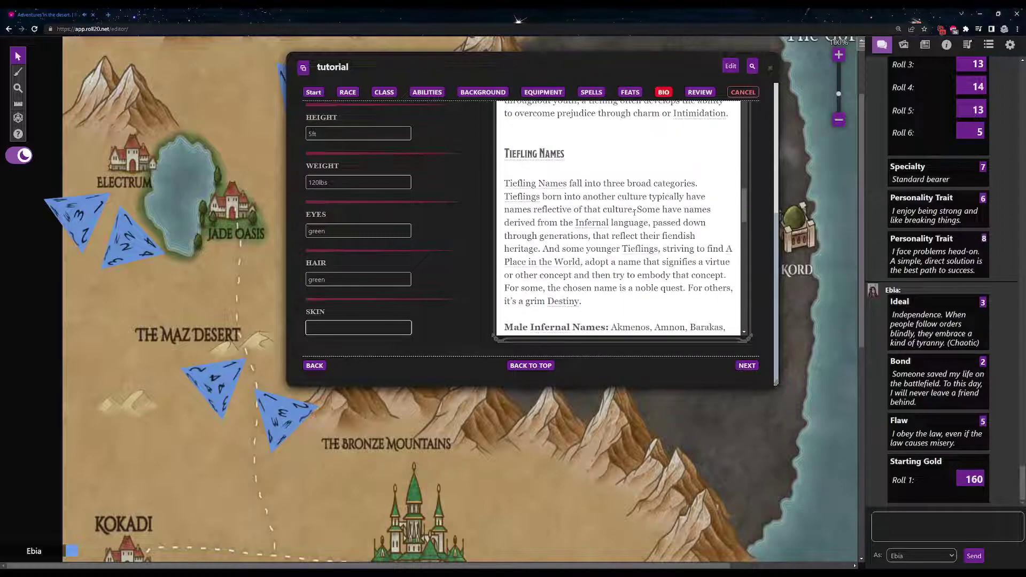
pyautogui.scroll(10, 627, 201)
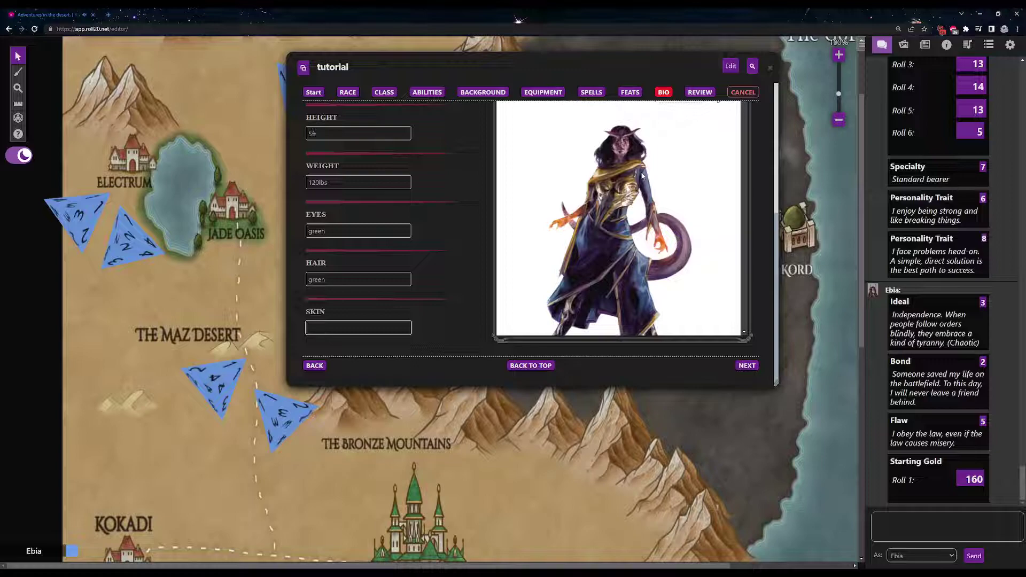
pyautogui.write('black')
pyautogui.click(750, 367)
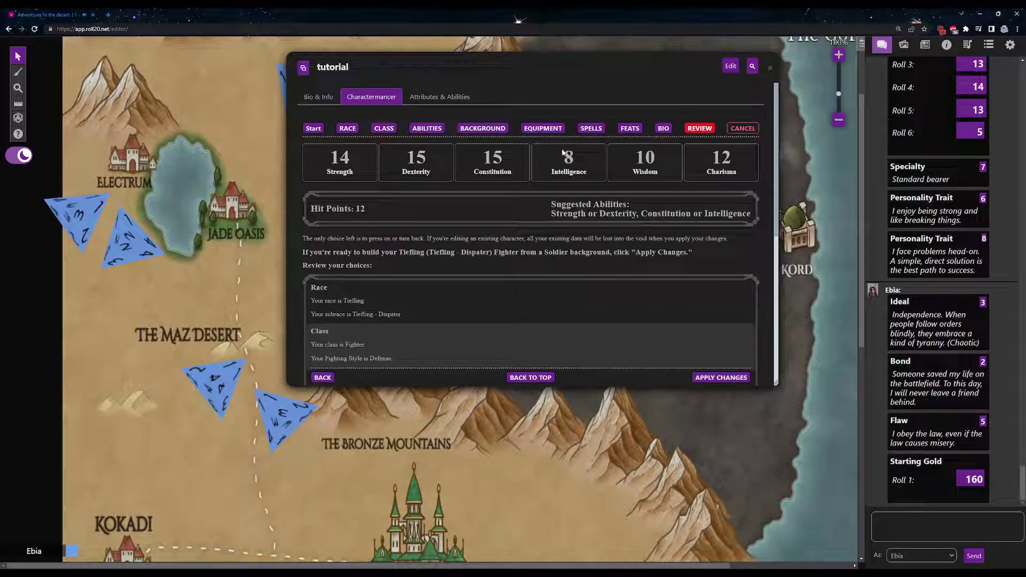
pyautogui.scroll(-6, 386, 175)
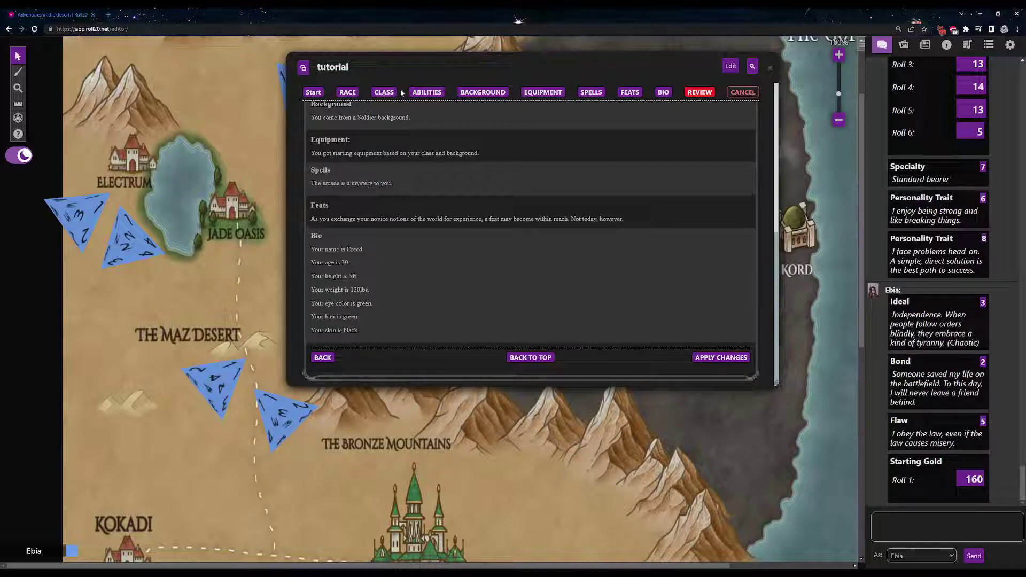
# Step: Clear the point-buy ability score assignment and check the Abilities entry in the review
pyautogui.click(418, 94)
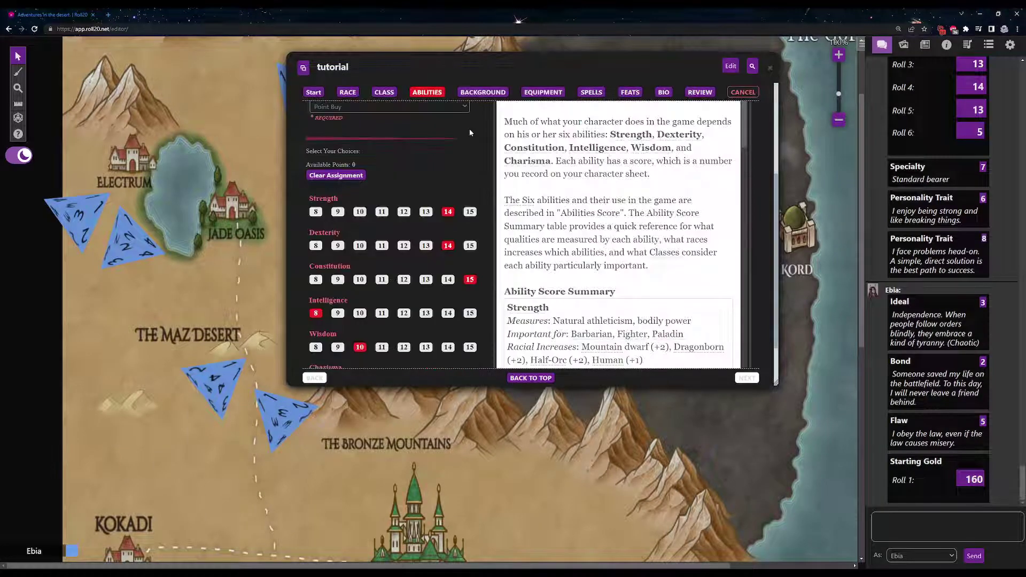
pyautogui.click(338, 176)
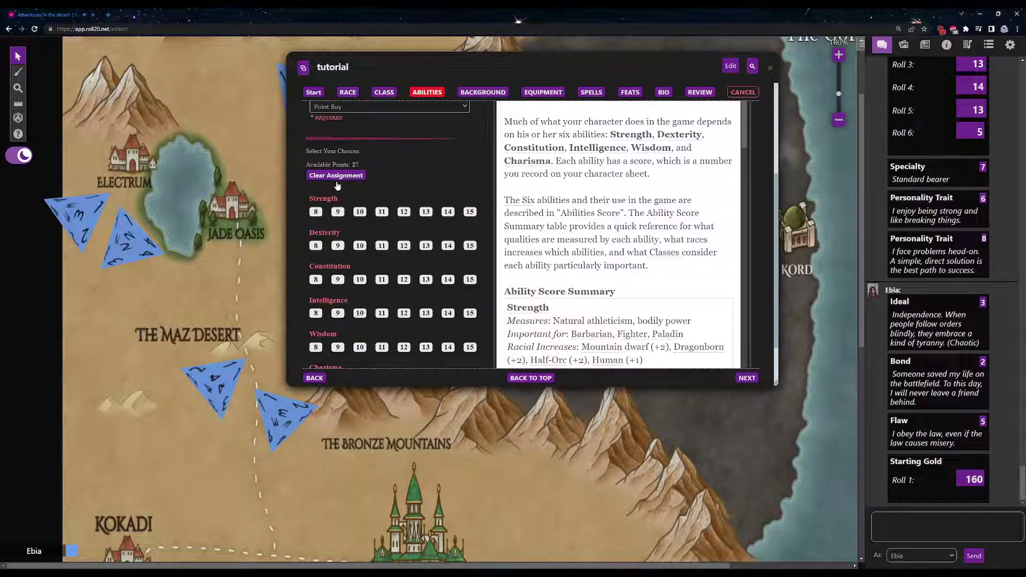
pyautogui.click(704, 95)
pyautogui.scroll(-2, 497, 213)
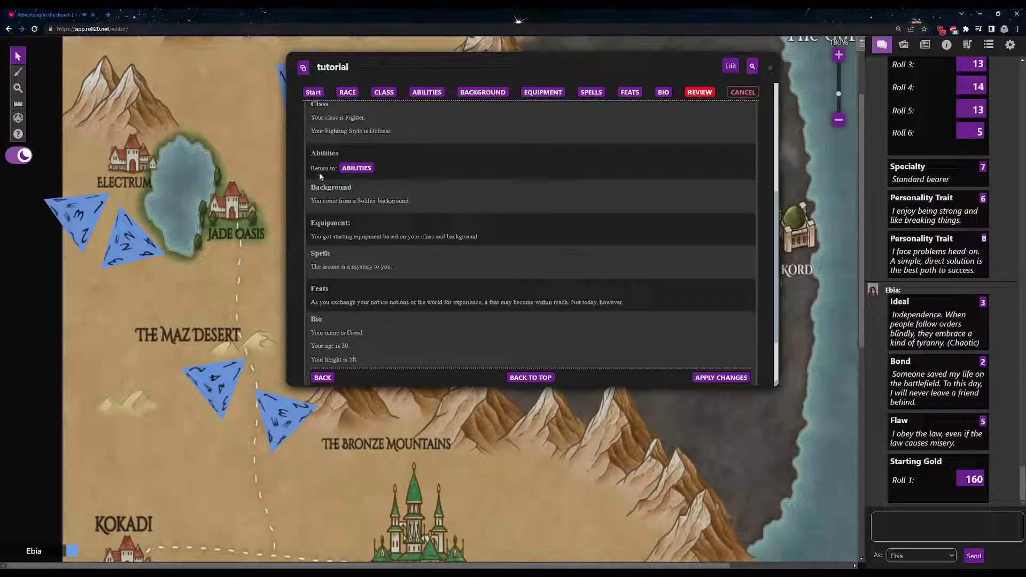
# Step: Return to the abilities and assign Strength 14, Dexterity 15, Constitution 13, Intelligence 8, Wisdom 10 and Charisma 11
pyautogui.click(346, 169)
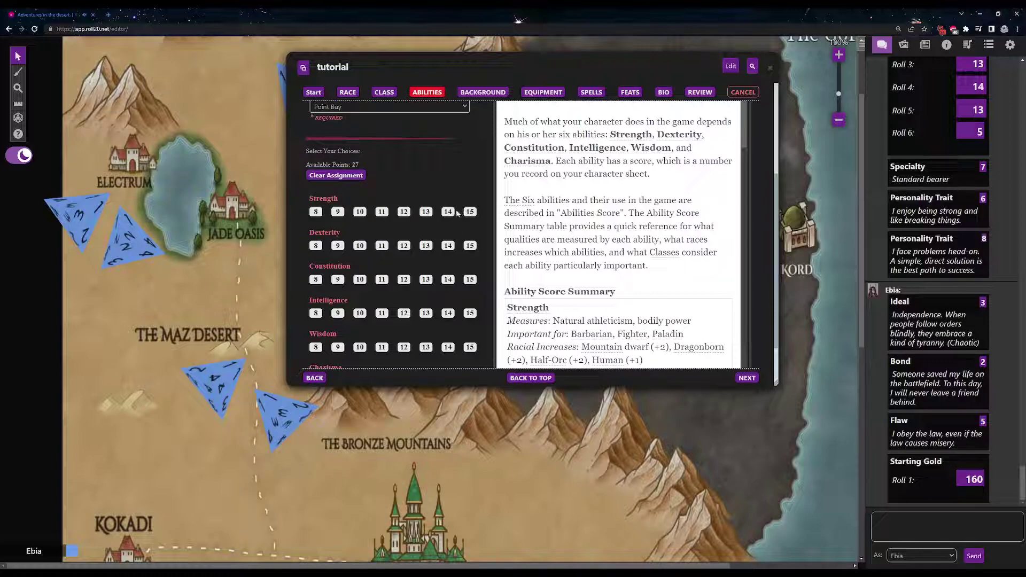
pyautogui.click(469, 245)
pyautogui.click(427, 280)
pyautogui.scroll(-1, 429, 284)
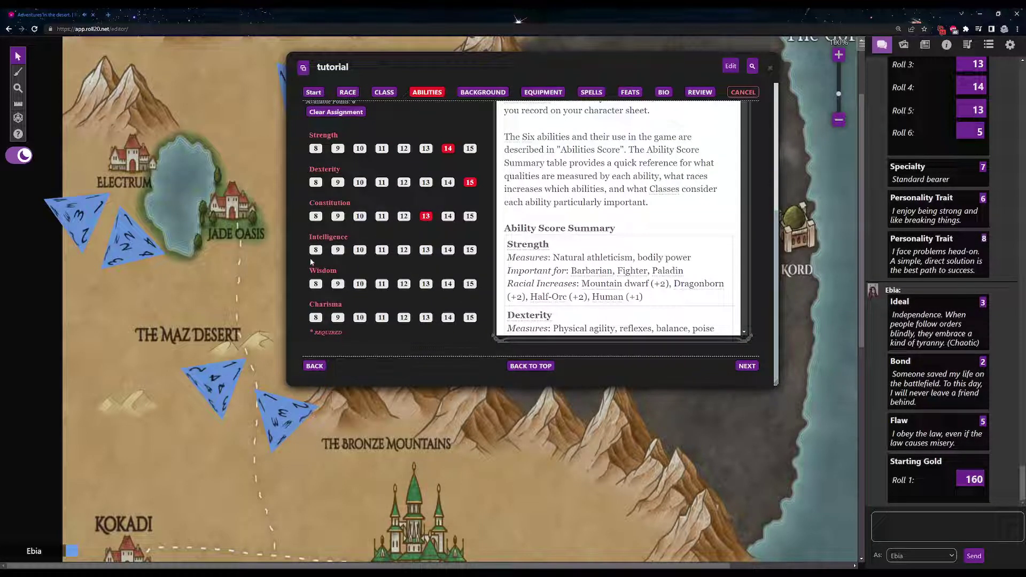
pyautogui.click(316, 250)
pyautogui.click(359, 284)
pyautogui.click(381, 317)
# Step: Apply the Charactermancer changes after checking the review, and look over the generated character sheet
pyautogui.click(700, 92)
pyautogui.scroll(-5, 593, 209)
pyautogui.scroll(5, 599, 216)
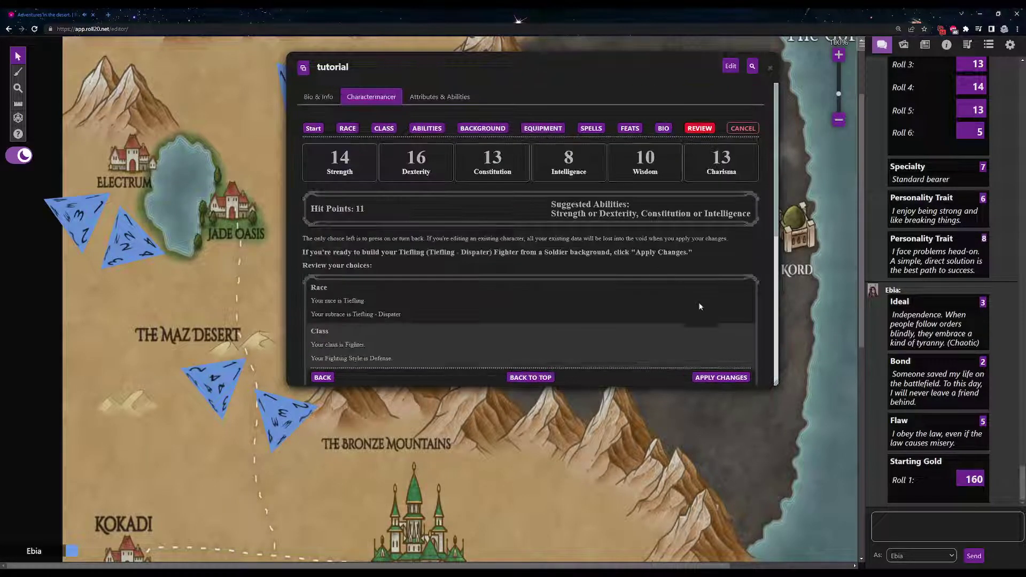
pyautogui.click(726, 378)
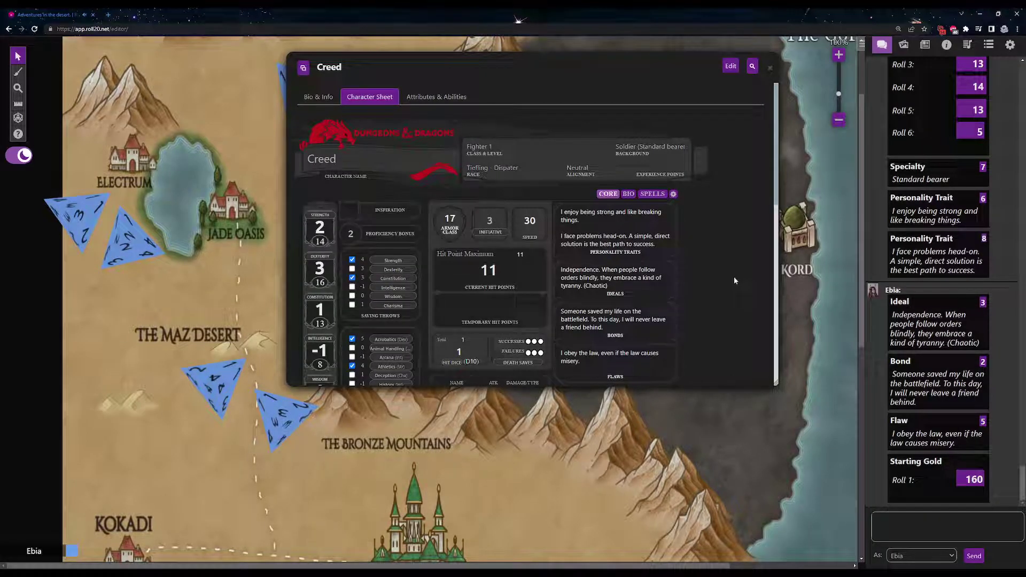
pyautogui.scroll(-4, 734, 277)
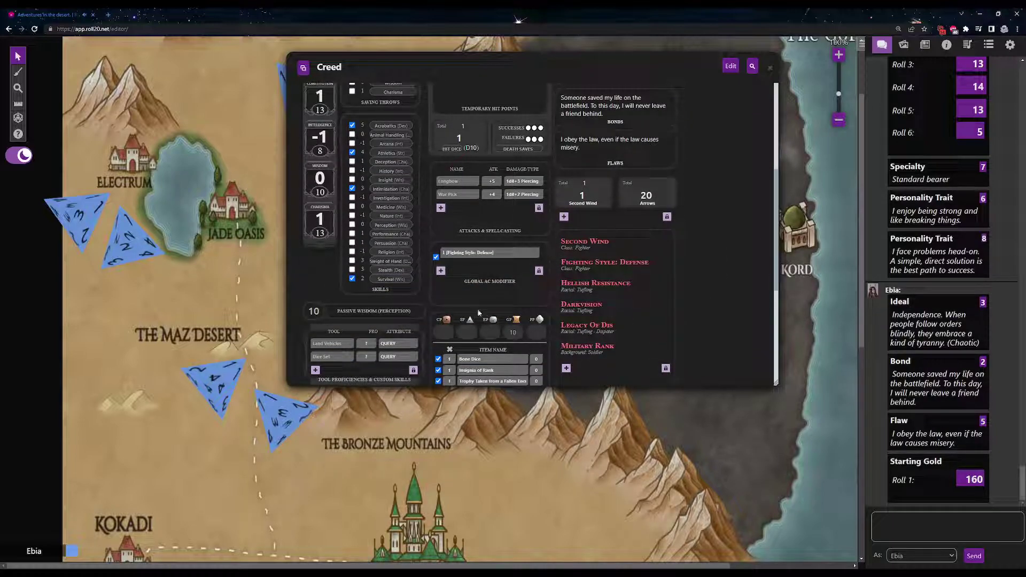
pyautogui.scroll(2, 707, 325)
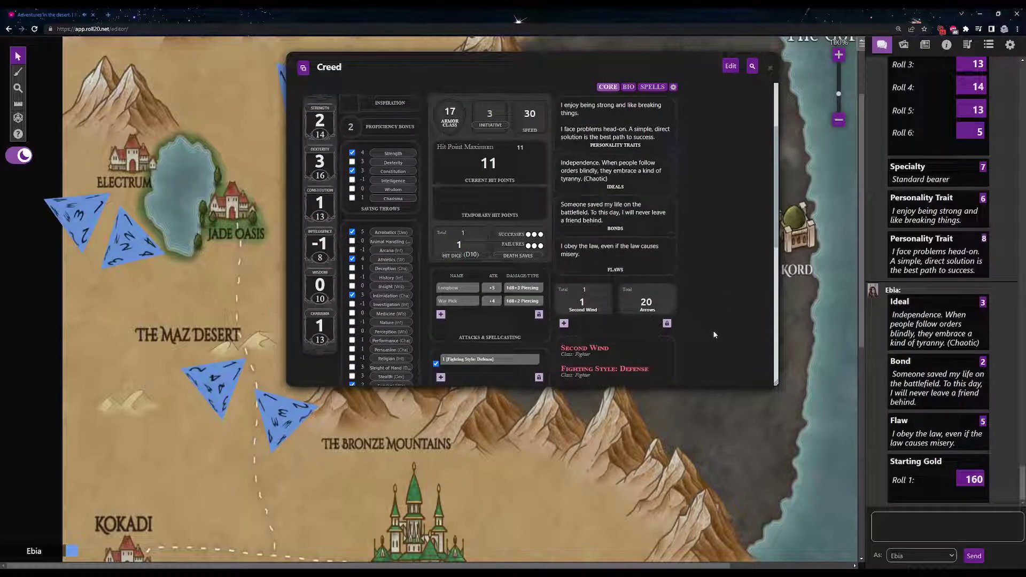